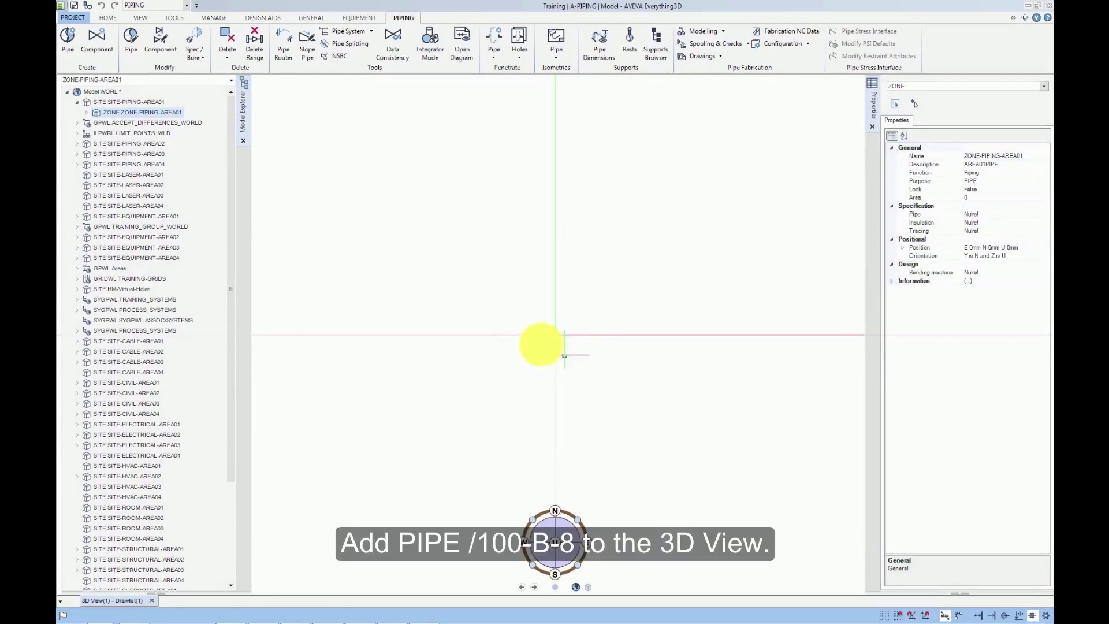
Add PIPE 100-B-8 from ZONE-PIPING-AREA01 to the 3D view and show it in an isometric view
{"action": "left_click", "coordinate": [86, 113]}
{"action": "left_click_drag", "start_coordinate": [124, 122], "coordinate": [465, 245]}
{"action": "right_click", "coordinate": [453, 319]}
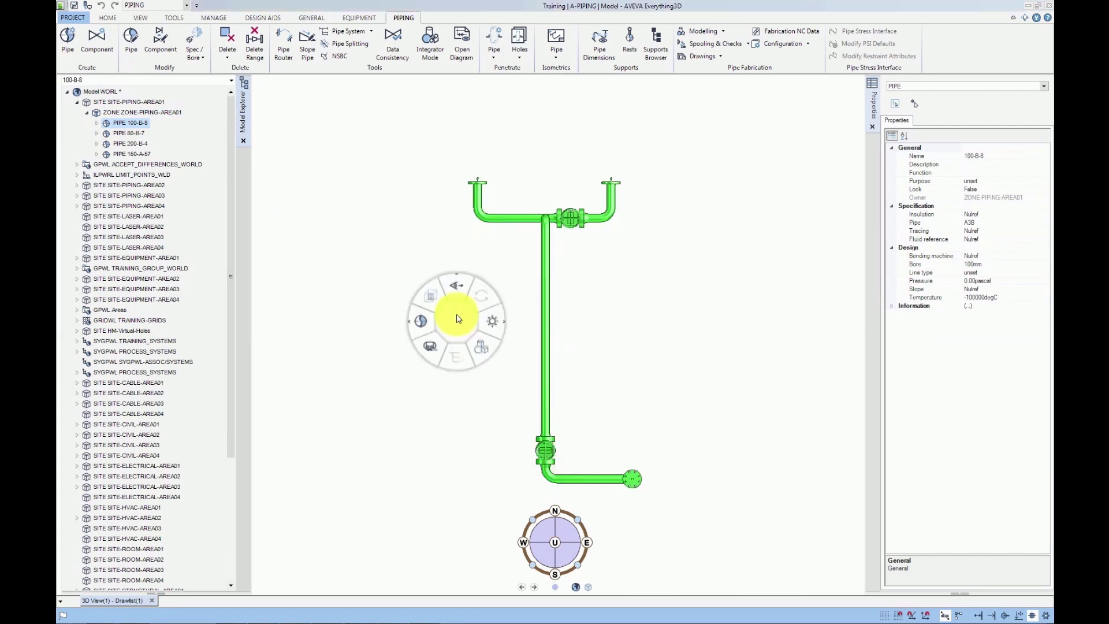
{"action": "left_click", "coordinate": [436, 300]}
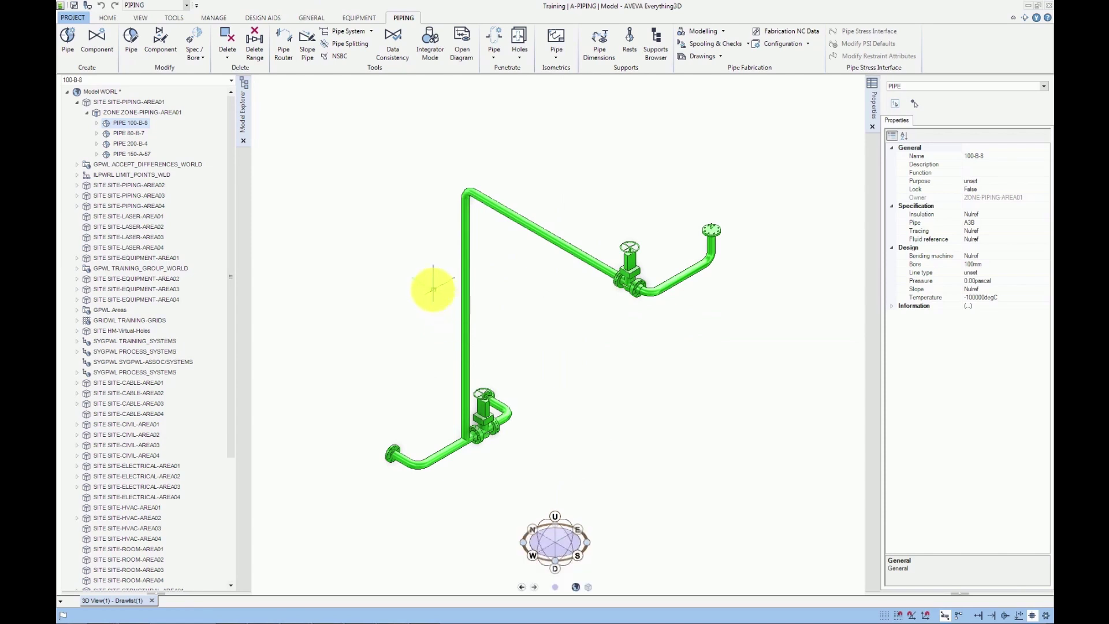
Set the Compare Configuration to Piping Check in the Integrator discipline options
{"action": "left_click", "coordinate": [72, 18]}
{"action": "left_click", "coordinate": [88, 107]}
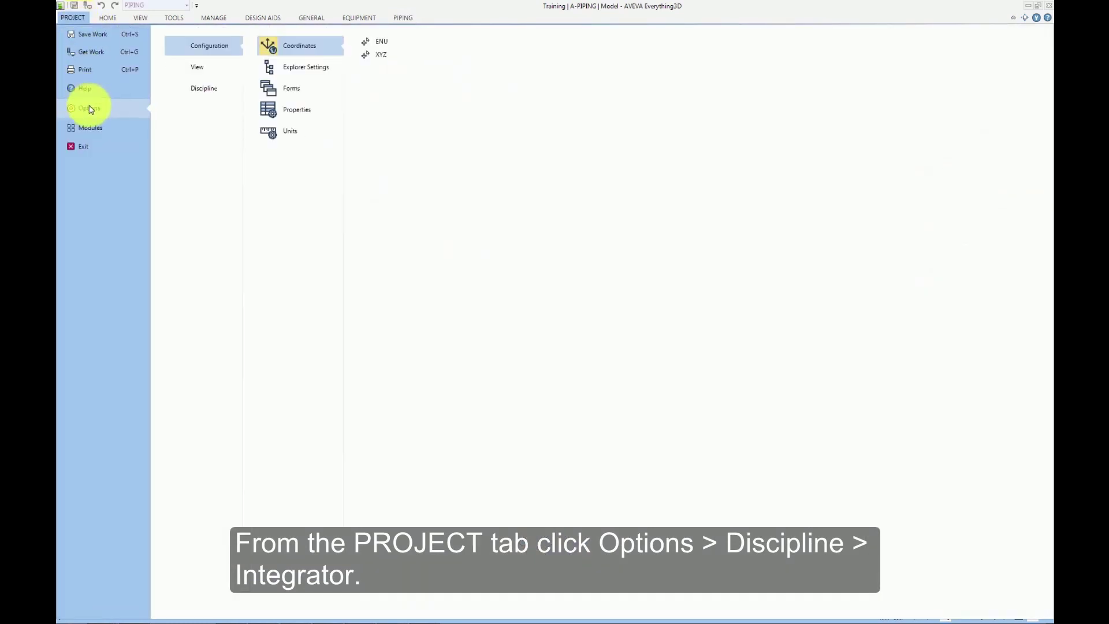
{"action": "left_click", "coordinate": [203, 92]}
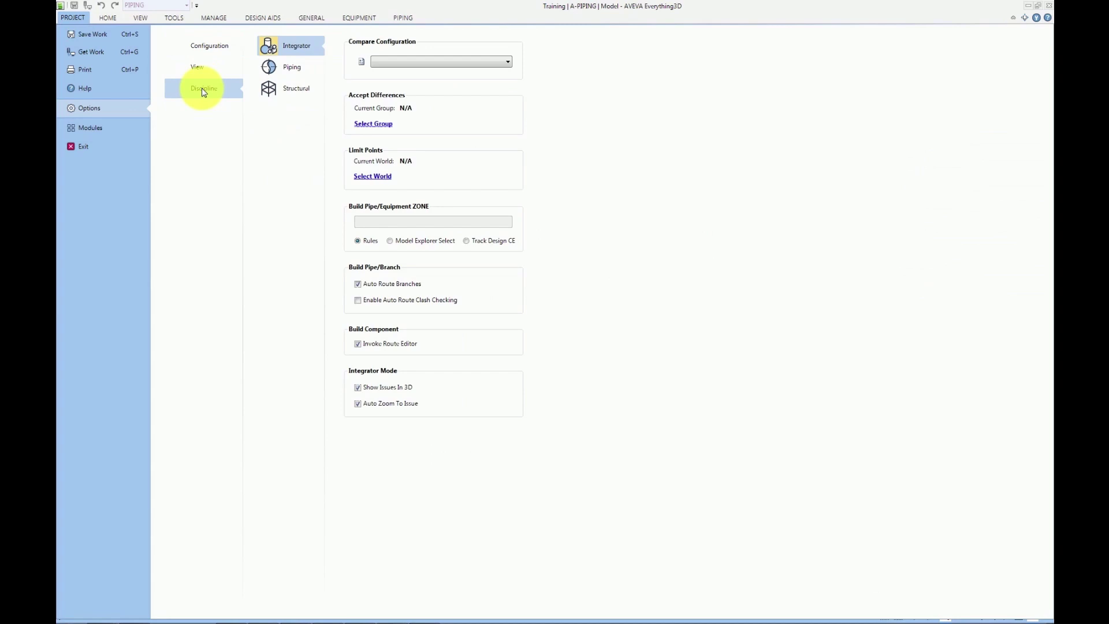
{"action": "left_click", "coordinate": [403, 62]}
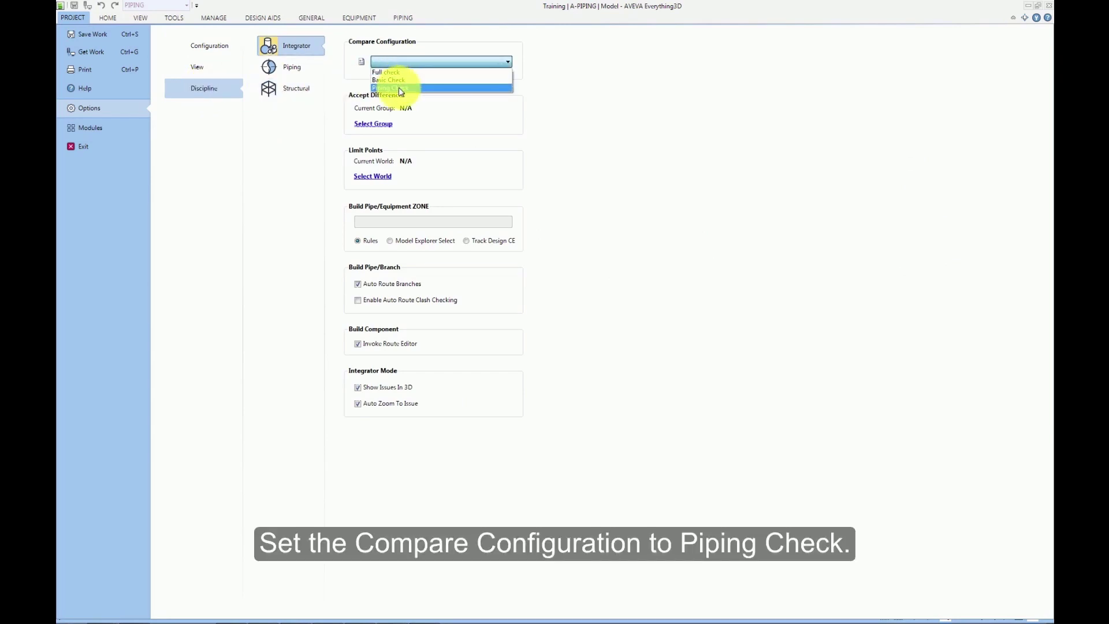
{"action": "left_click", "coordinate": [401, 87]}
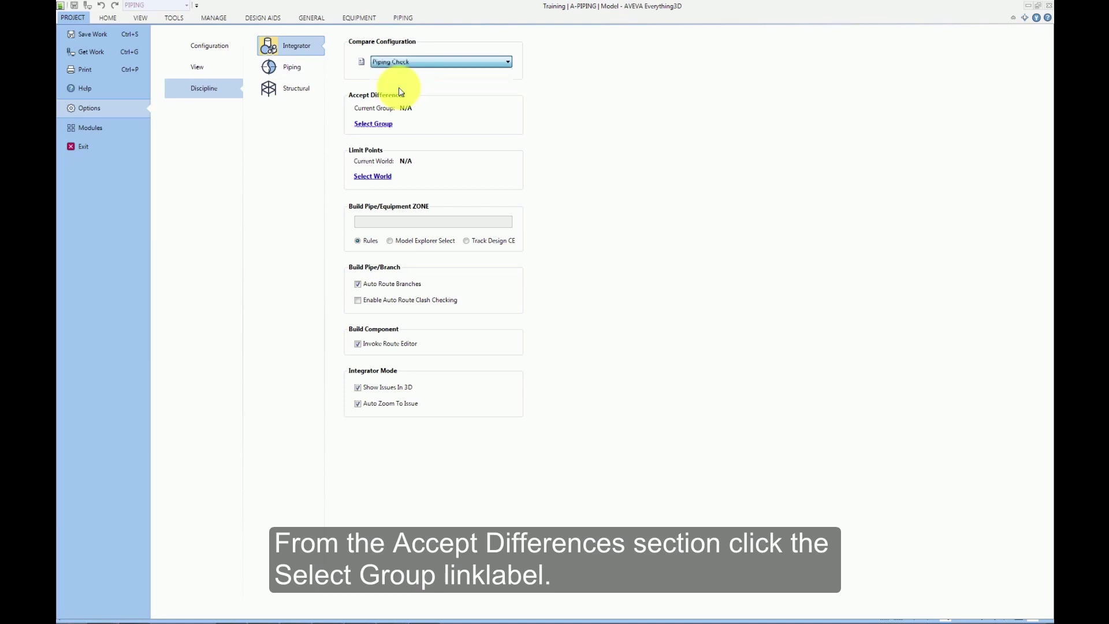
Set the available GPSET, ACCEPT_DIFFERENCES_GRP, as the current Accept Differences group
{"action": "left_click", "coordinate": [383, 126]}
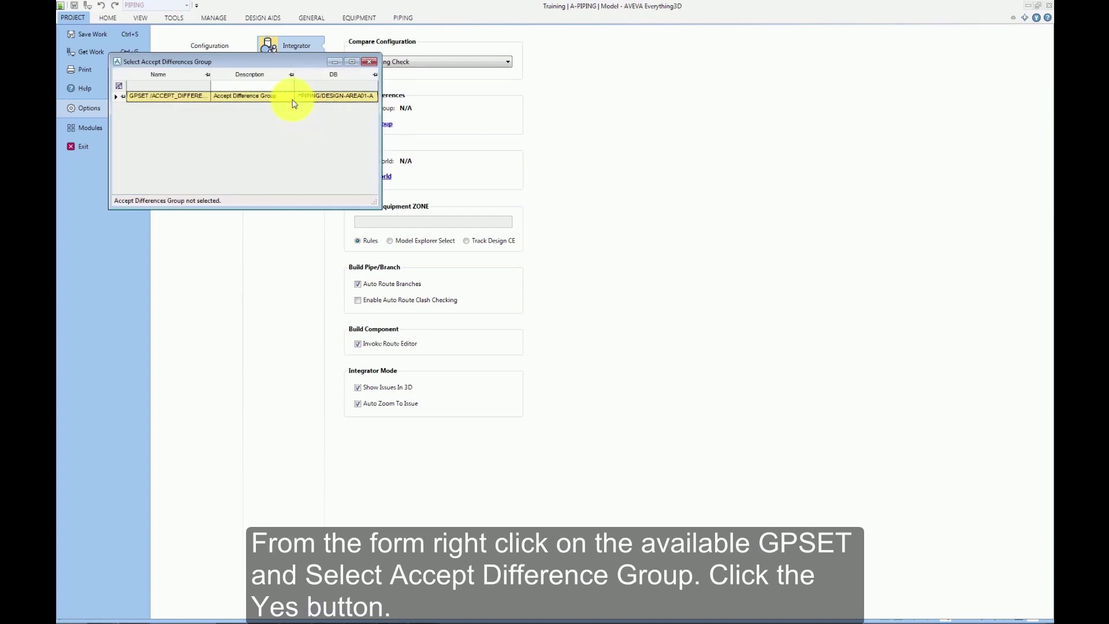
{"action": "right_click", "coordinate": [312, 97]}
{"action": "left_click", "coordinate": [341, 107]}
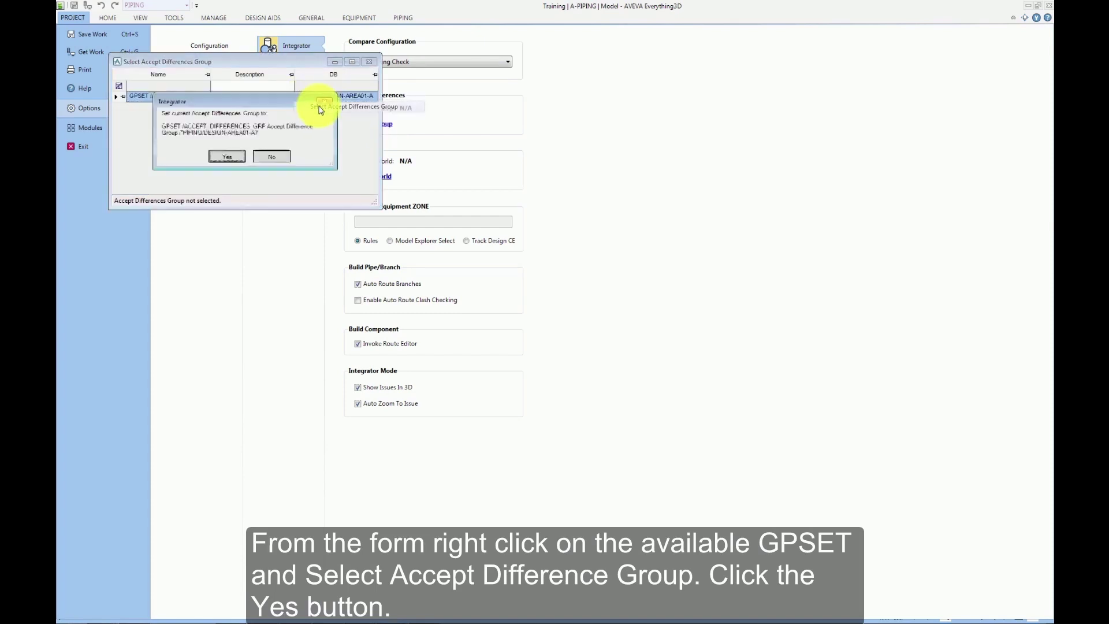
{"action": "left_click", "coordinate": [227, 157]}
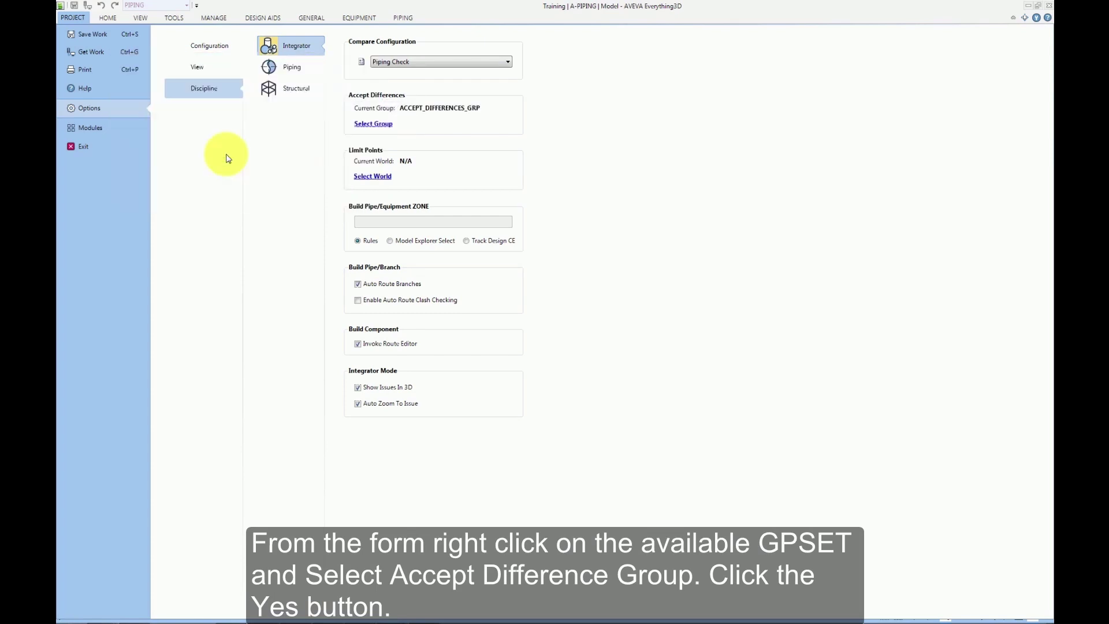
Set LIMIT_POINTS_WLD as the current Limit Points world
{"action": "left_click", "coordinate": [370, 182]}
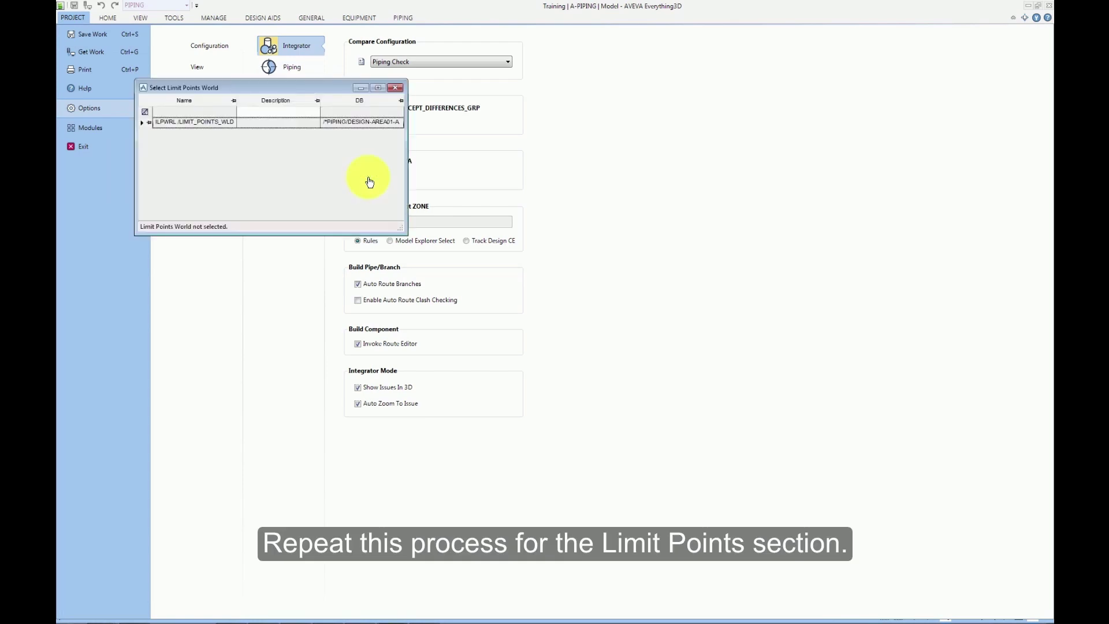
{"action": "right_click", "coordinate": [225, 122]}
{"action": "left_click", "coordinate": [272, 131]}
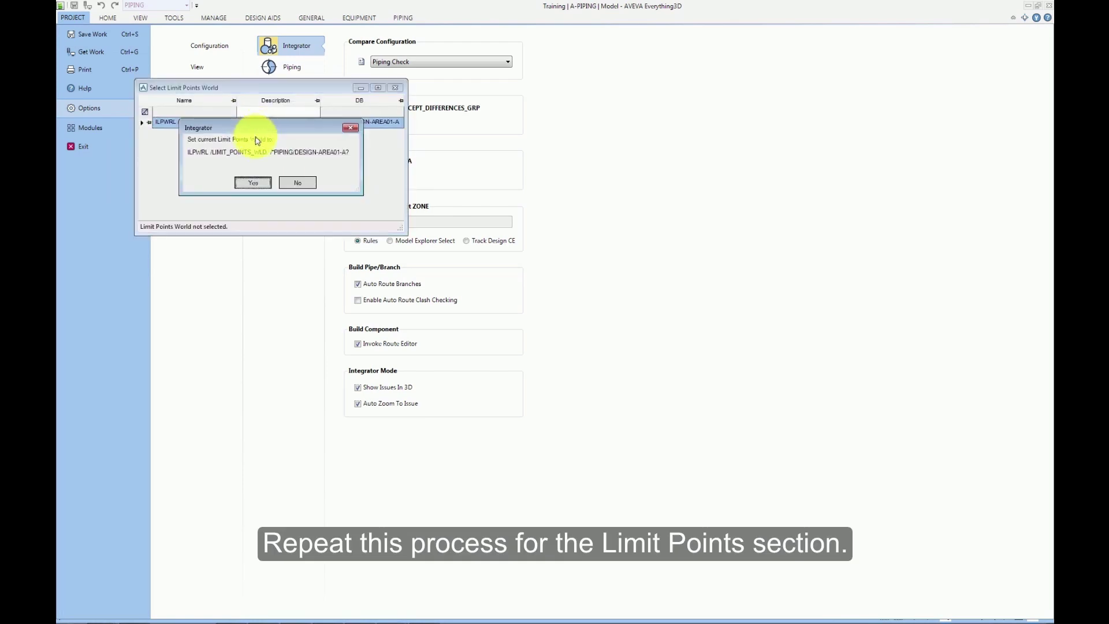
{"action": "left_click", "coordinate": [254, 183]}
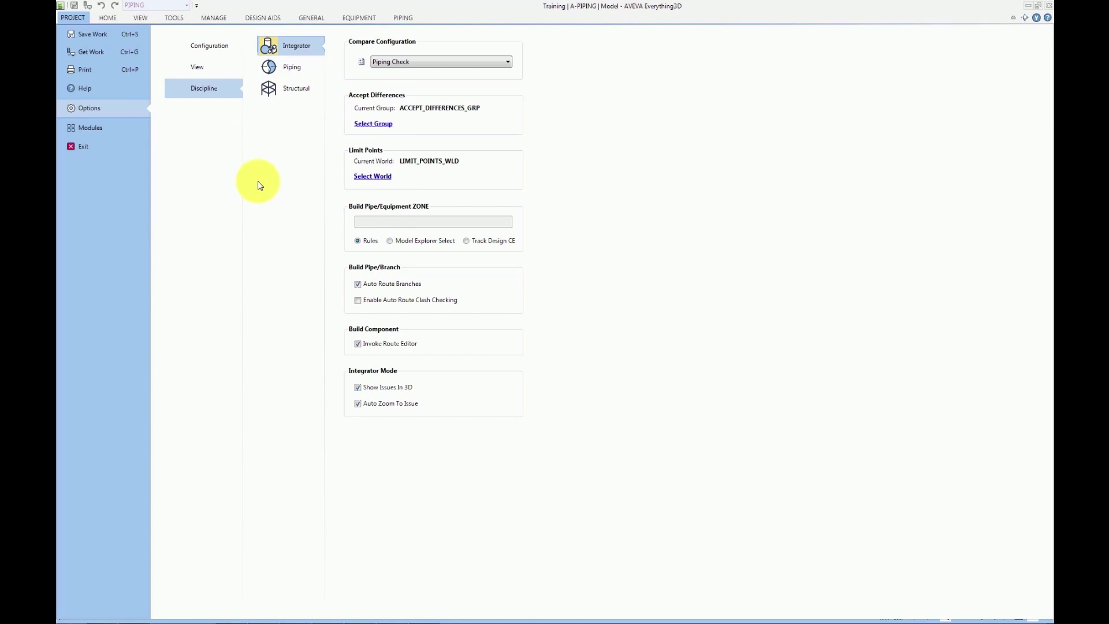
Set the Build Pipe/Equipment ZONE option to Model Explorer Select, disable Auto Route Branches, and return to the piping tools
{"action": "left_click", "coordinate": [390, 241]}
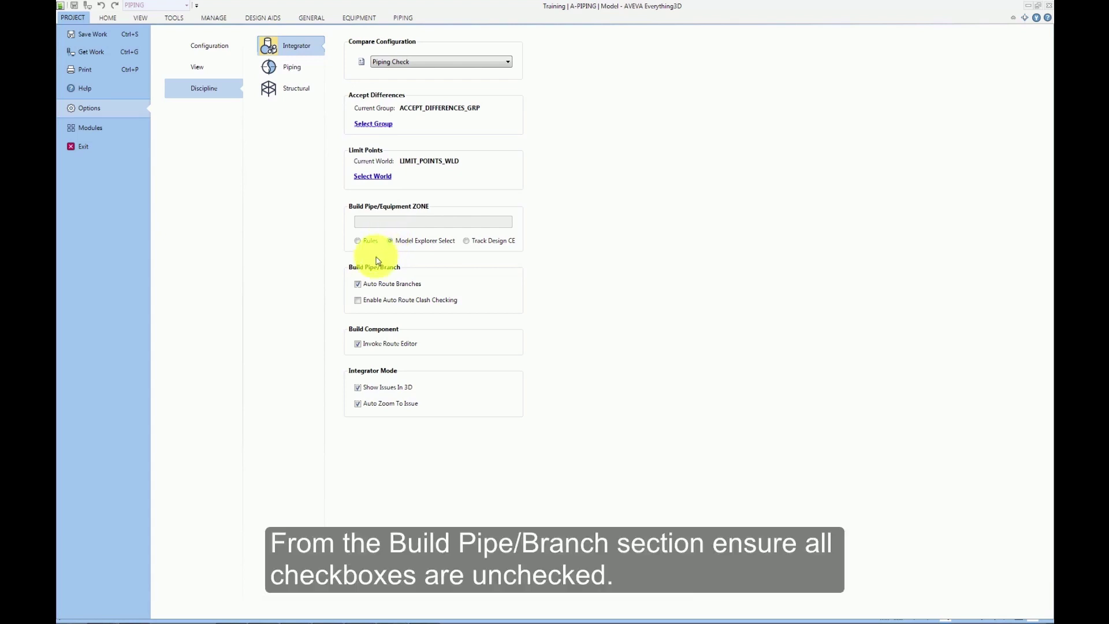
{"action": "left_click", "coordinate": [358, 286]}
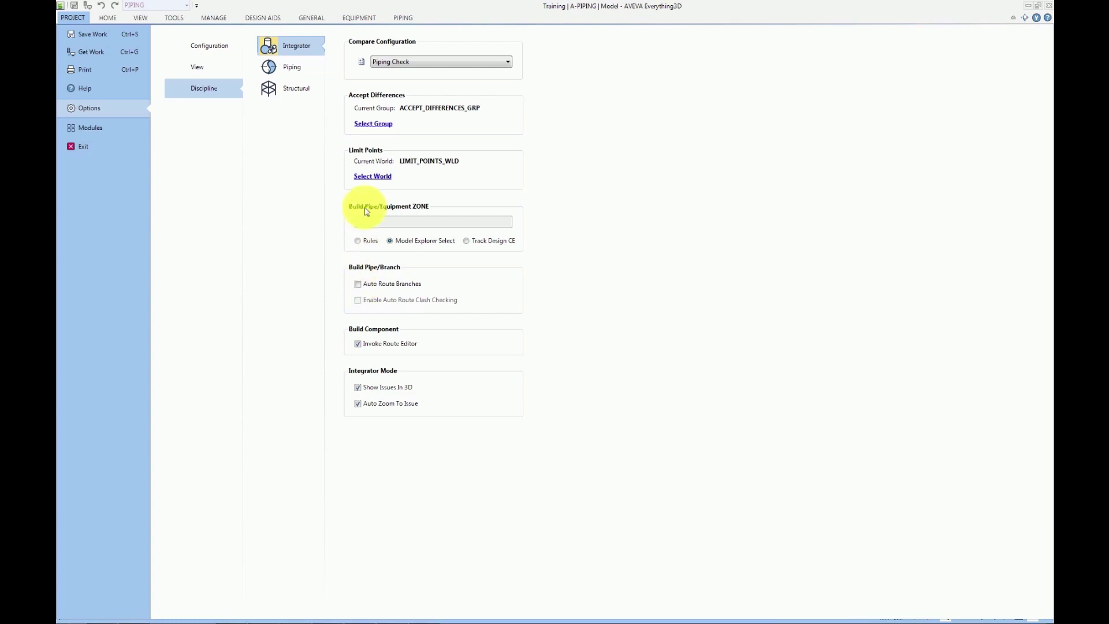
{"action": "left_click", "coordinate": [409, 19]}
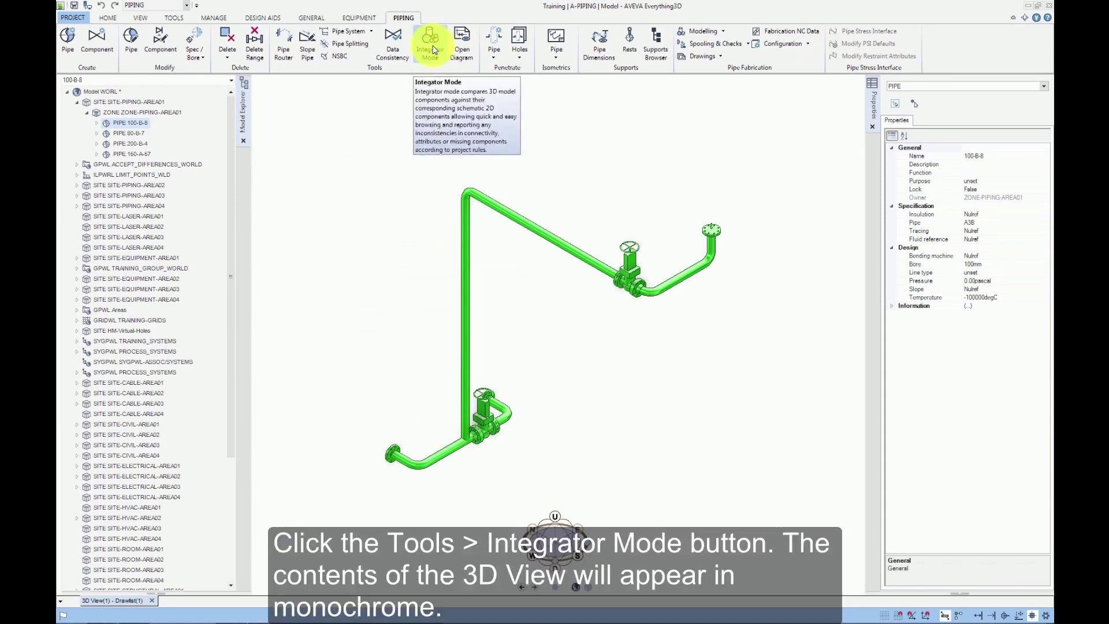
Turn on Integrator Mode and compare pipe 100-B-8 against its diagram
{"action": "left_click", "coordinate": [432, 48]}
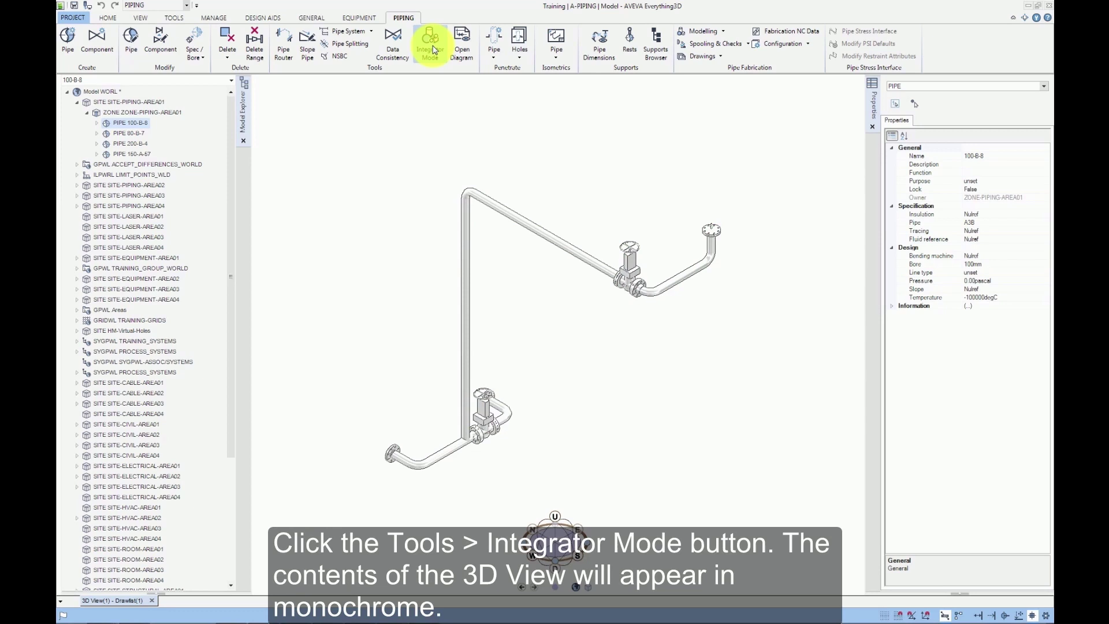
{"action": "middle_click", "coordinate": [480, 262]}
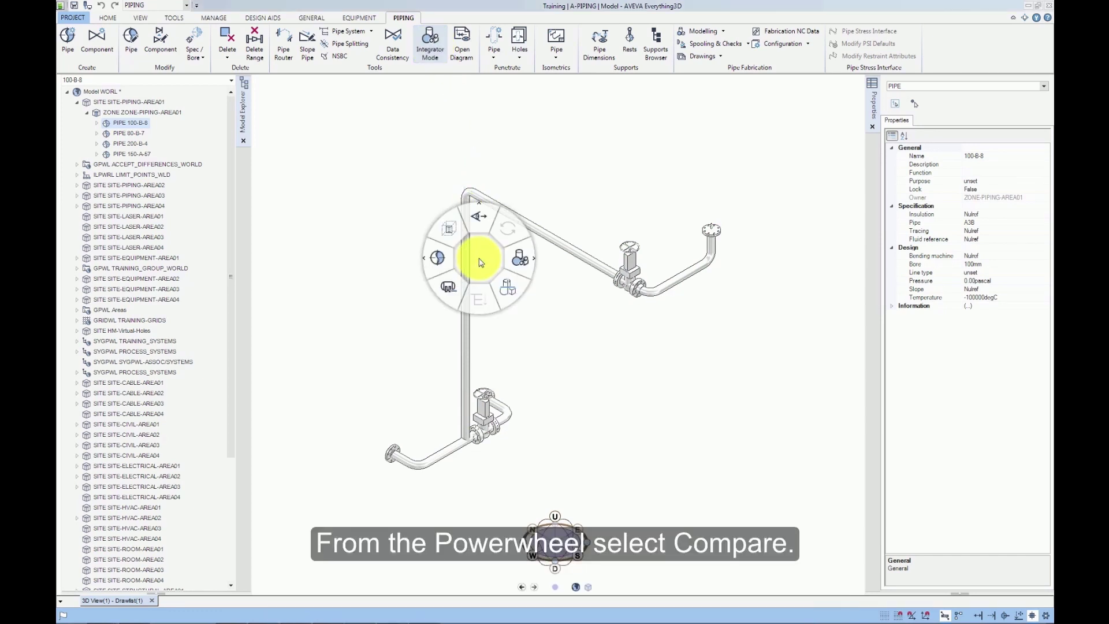
{"action": "left_click", "coordinate": [514, 261]}
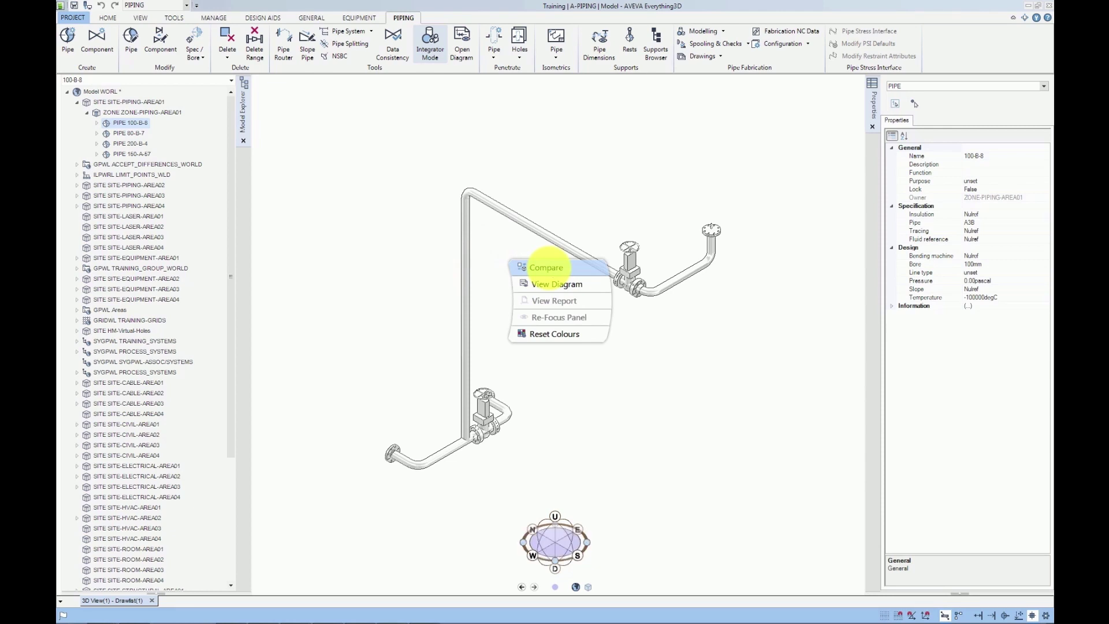
{"action": "left_click", "coordinate": [549, 267]}
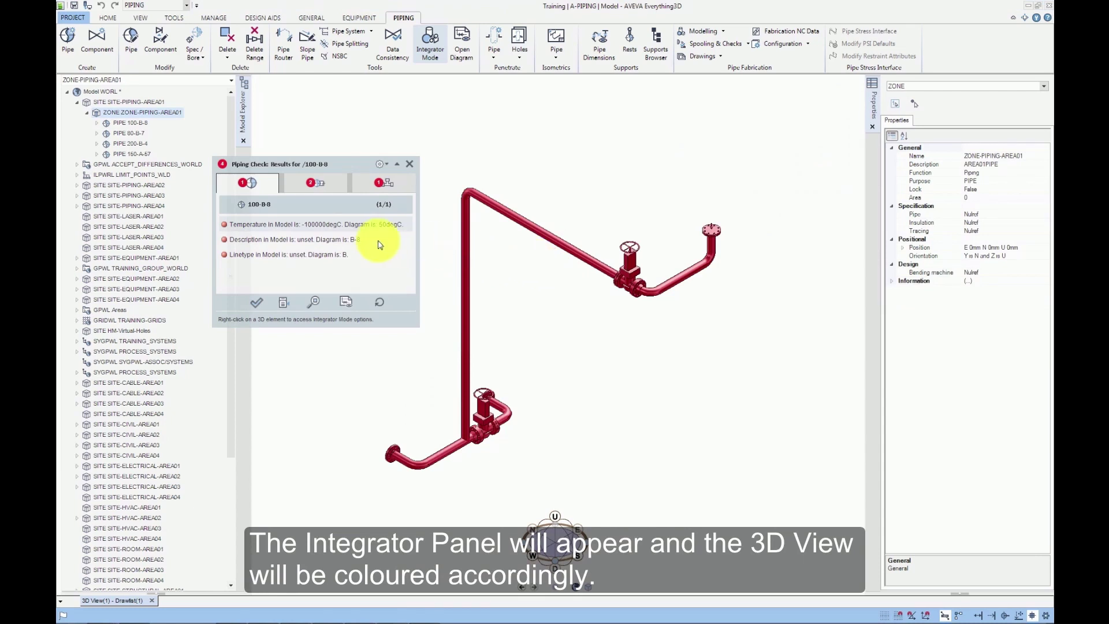
Examine the pipe, branch and component differences in the Piping Check results for 100-B-8
{"action": "mouse_move", "coordinate": [376, 240]}
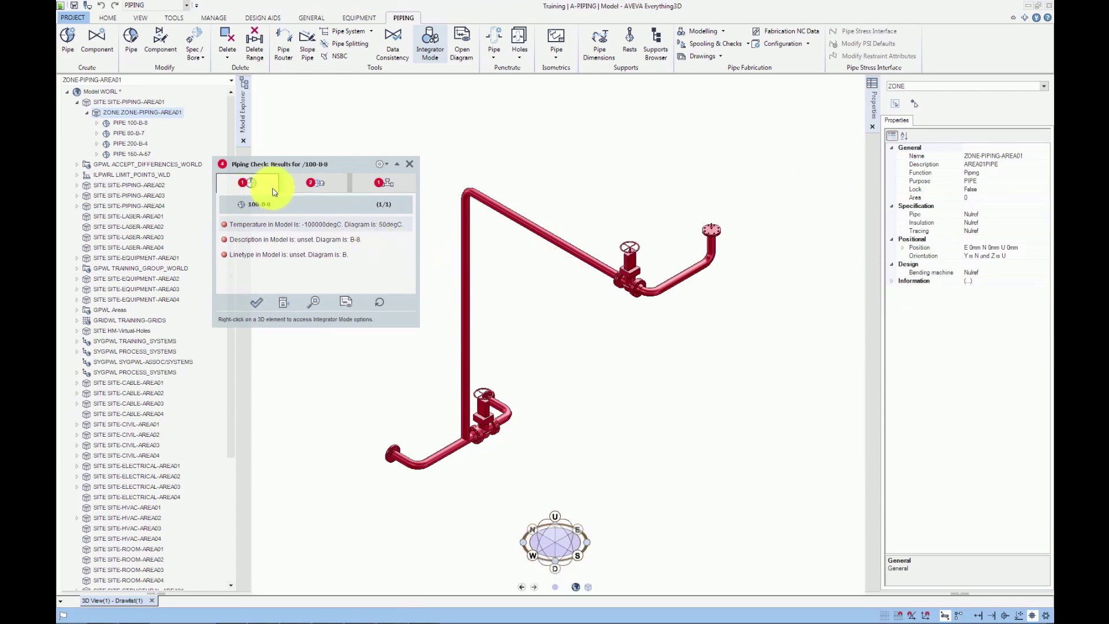
{"action": "left_click", "coordinate": [299, 190]}
{"action": "left_click", "coordinate": [367, 186]}
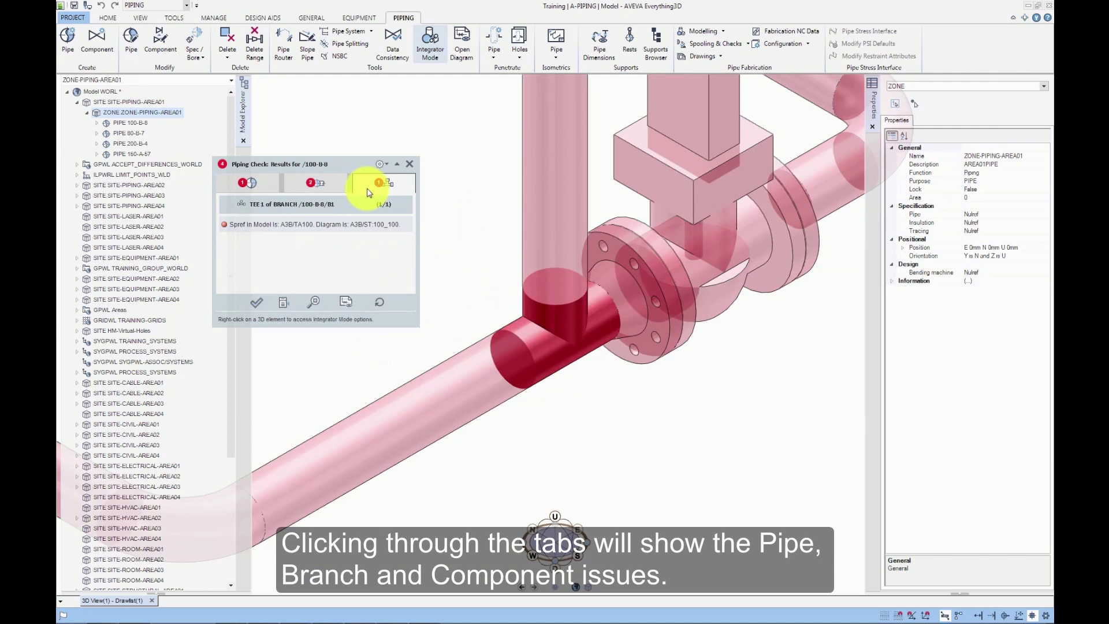
{"action": "left_click", "coordinate": [265, 184]}
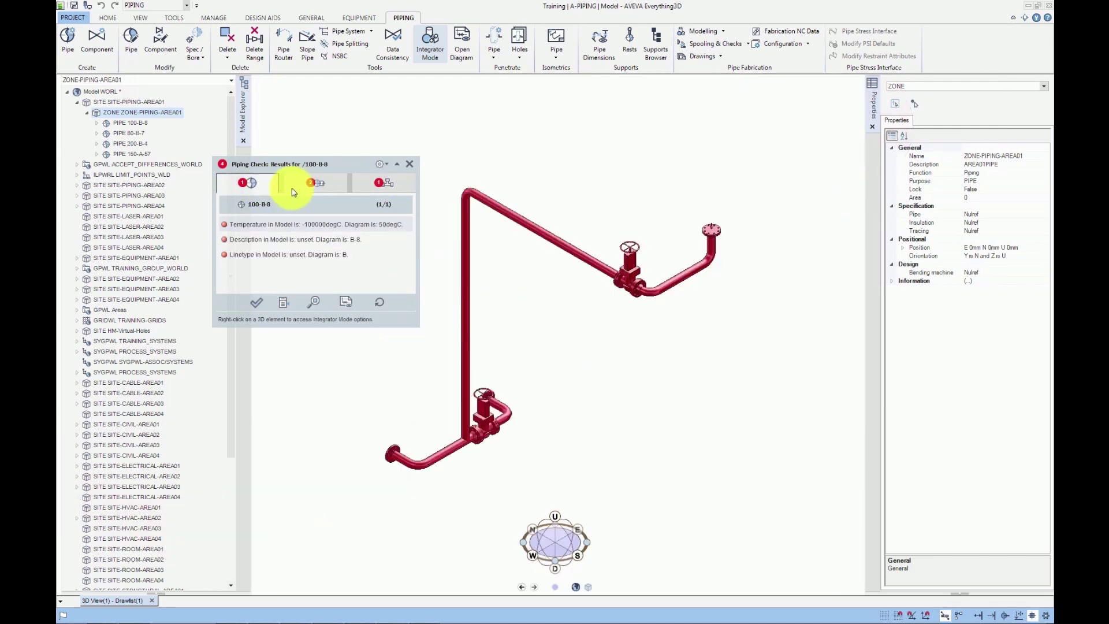
{"action": "left_click", "coordinate": [312, 184]}
{"action": "left_click", "coordinate": [406, 205]}
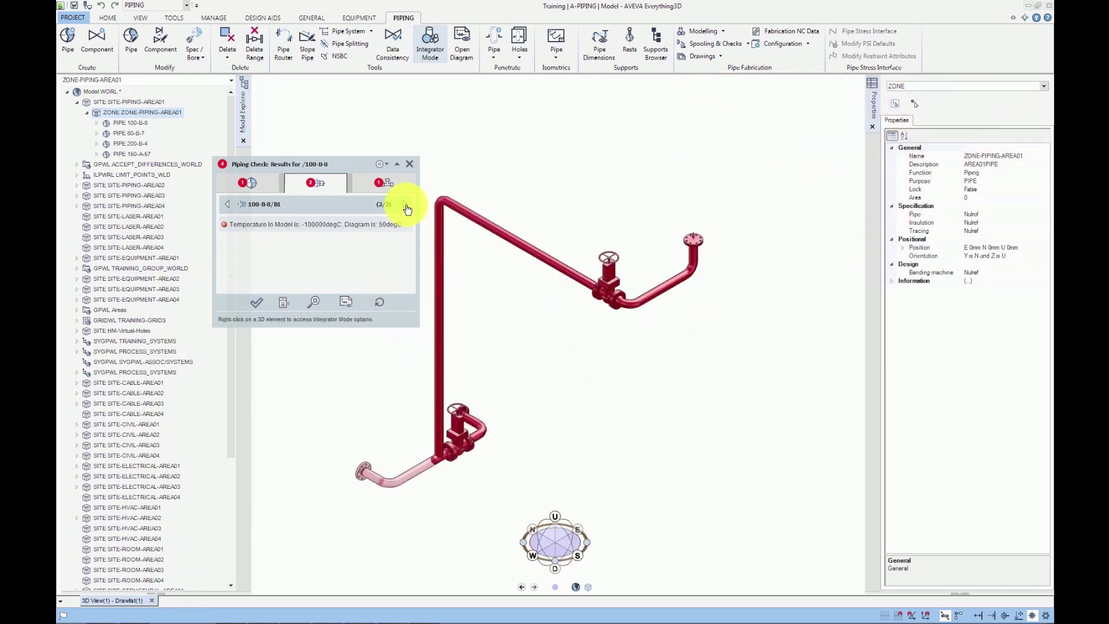
{"action": "left_click", "coordinate": [405, 205]}
Copy the temperature 50degC, description B-8 and line type B from the diagram to pipe 100-B-8, and redo the comparison
{"action": "left_click", "coordinate": [266, 189]}
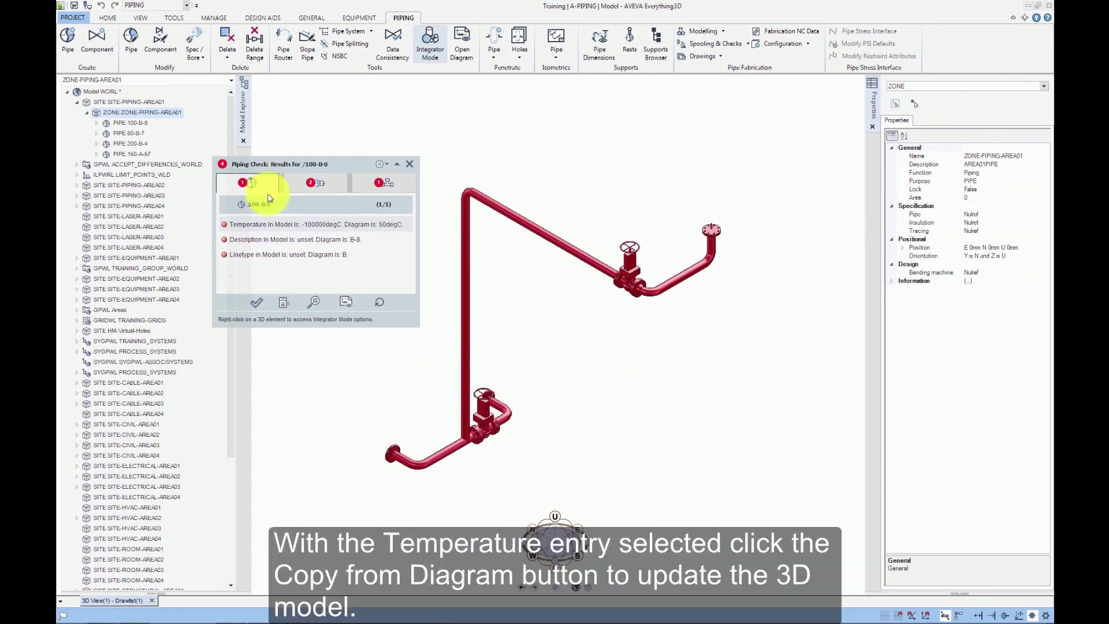
{"action": "left_click", "coordinate": [284, 306]}
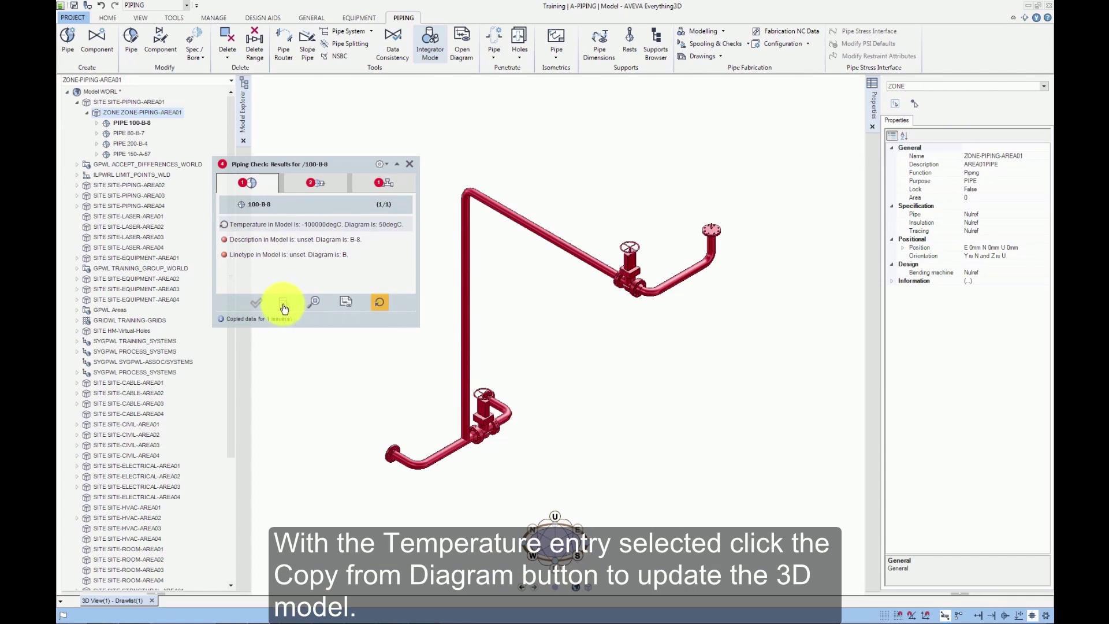
{"action": "left_click", "coordinate": [281, 240]}
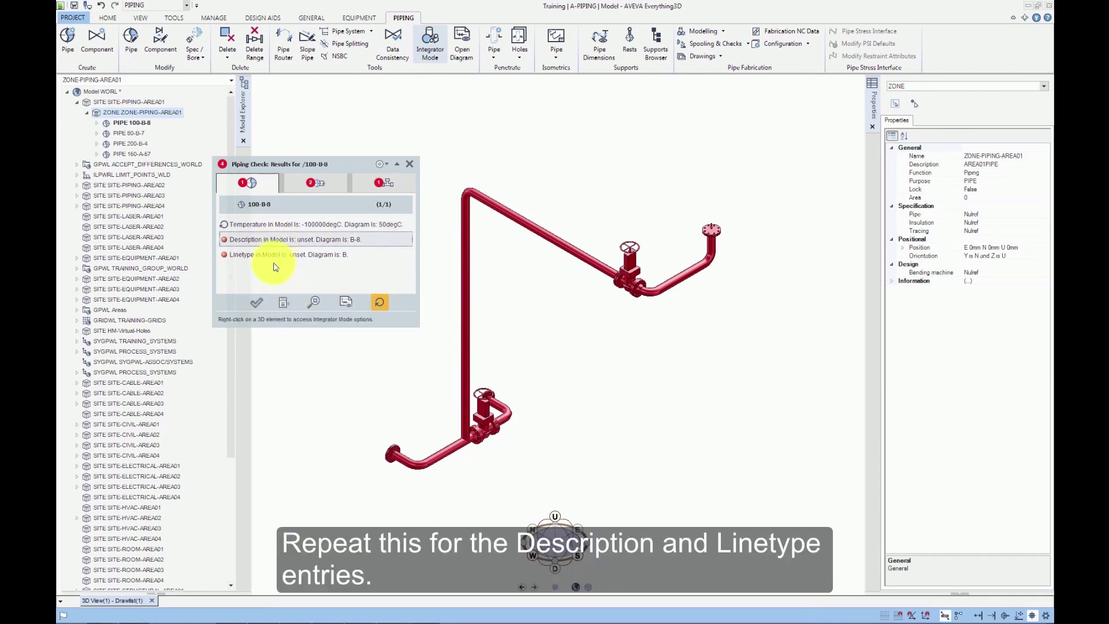
{"action": "left_click", "coordinate": [283, 304]}
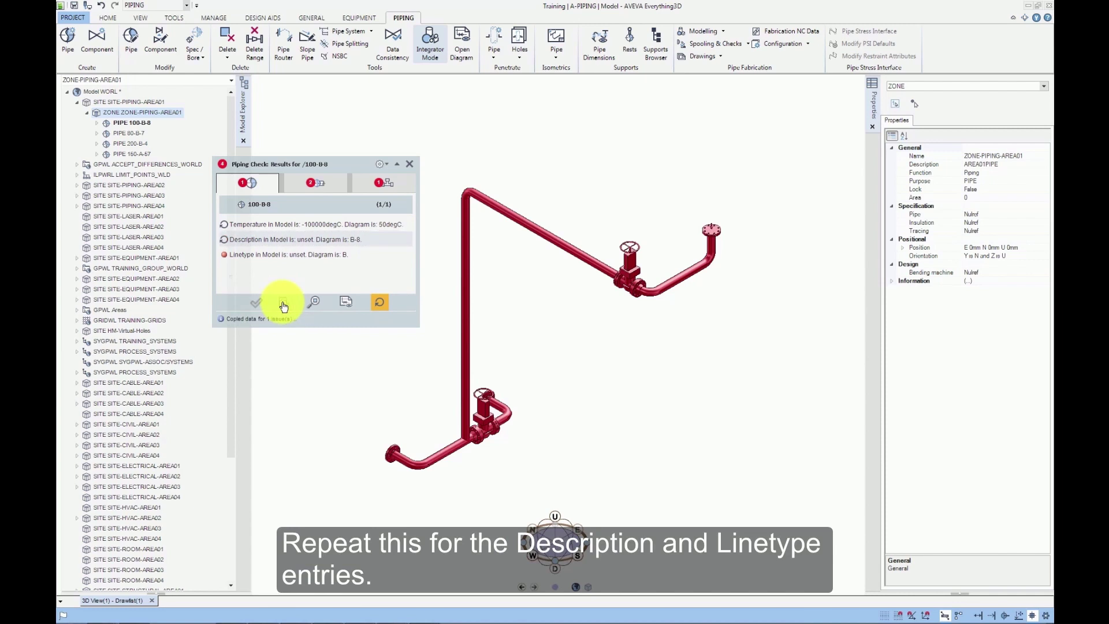
{"action": "left_click", "coordinate": [282, 255]}
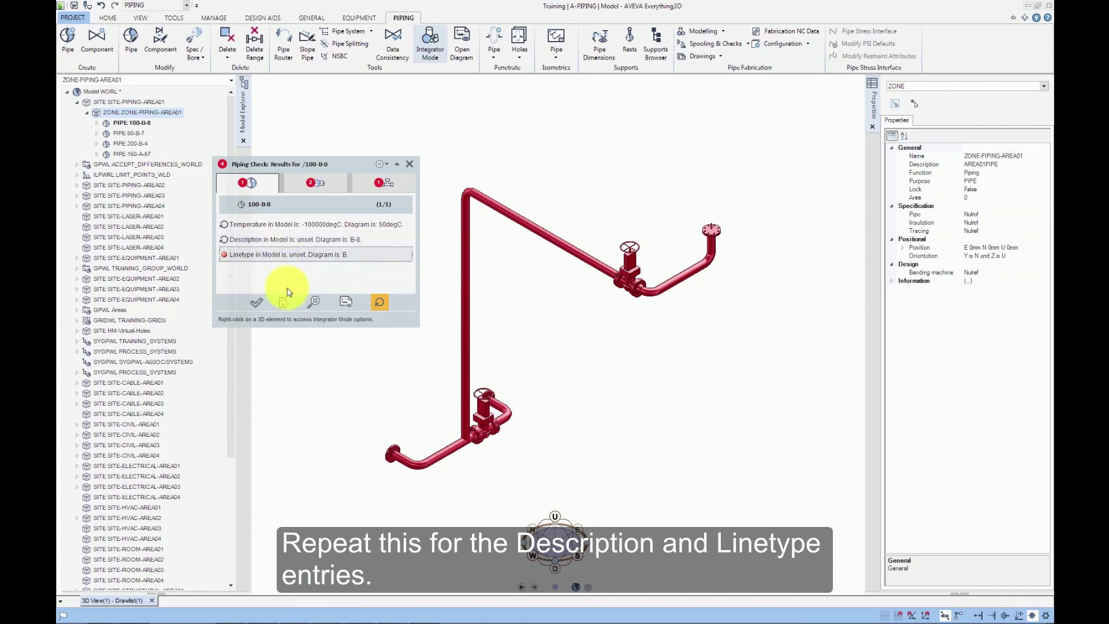
{"action": "left_click", "coordinate": [284, 303]}
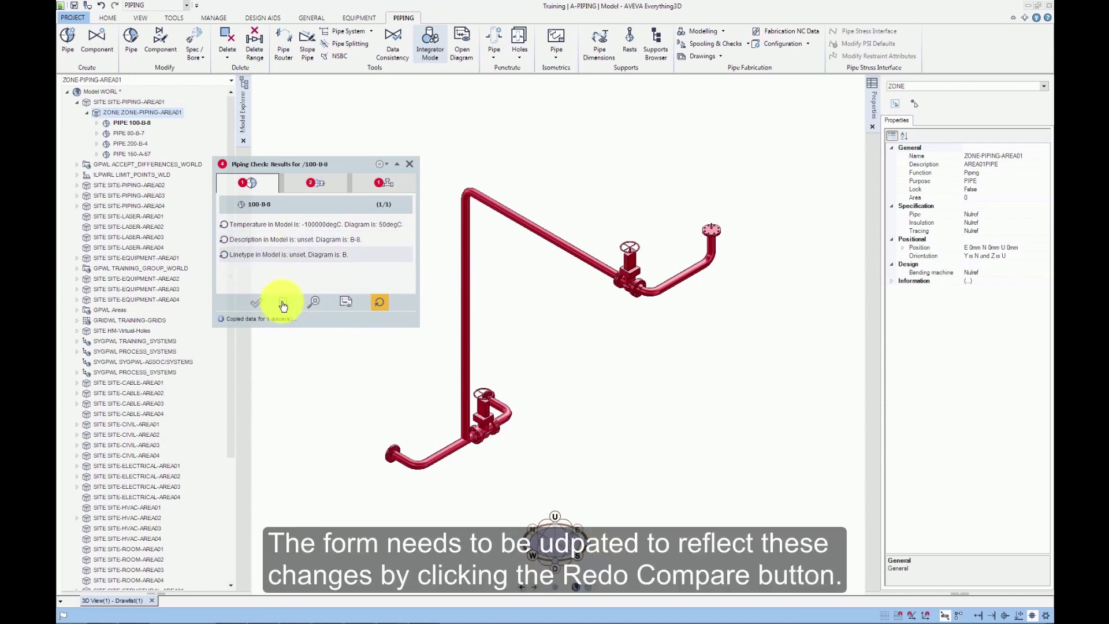
{"action": "left_click", "coordinate": [381, 304]}
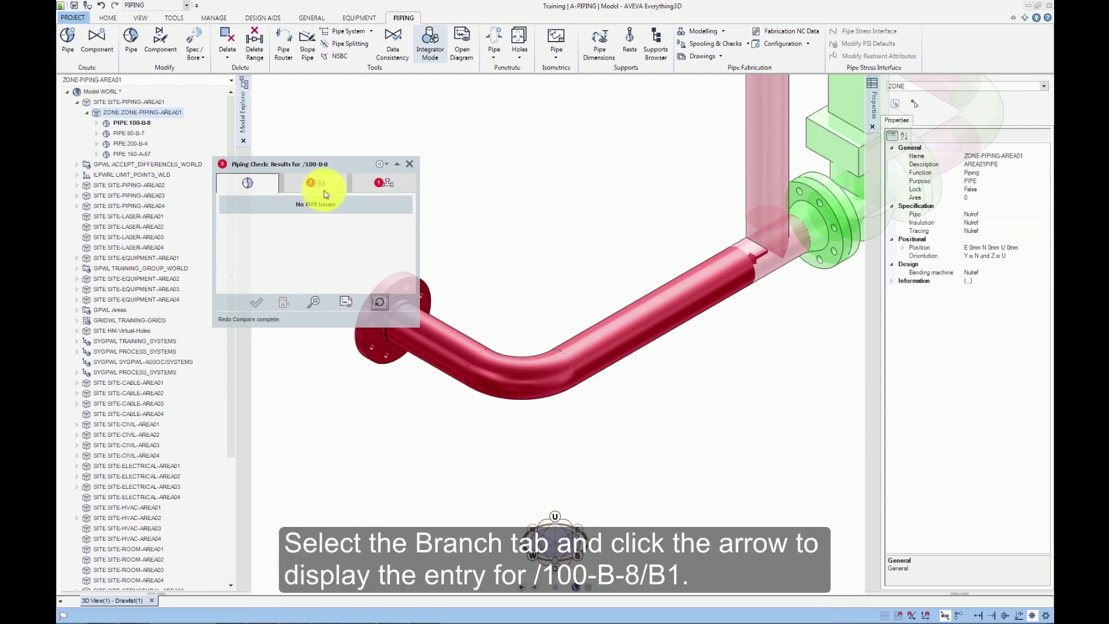
Copy the 50degC temperature from the diagram to branch 100-B-8/B1
{"action": "left_click", "coordinate": [327, 191]}
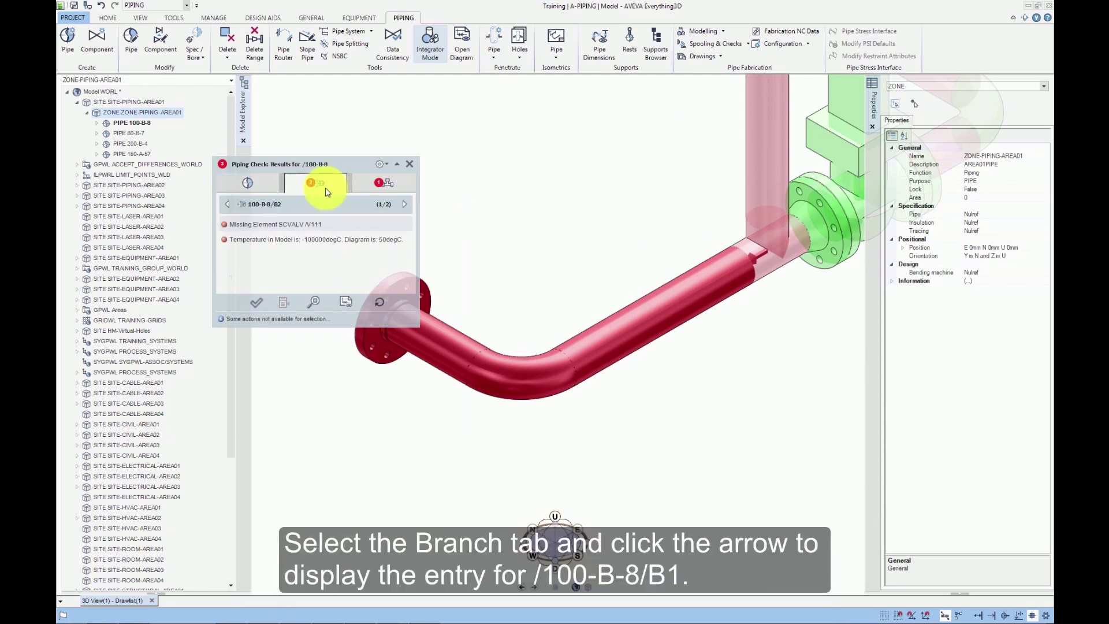
{"action": "left_click", "coordinate": [403, 207]}
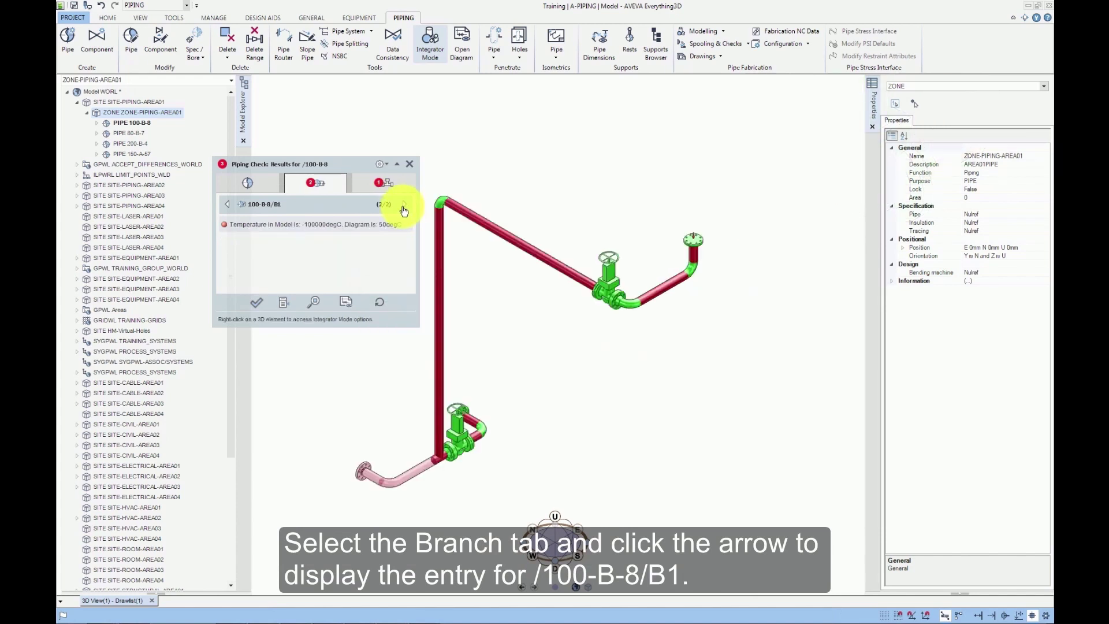
{"action": "left_click", "coordinate": [285, 303]}
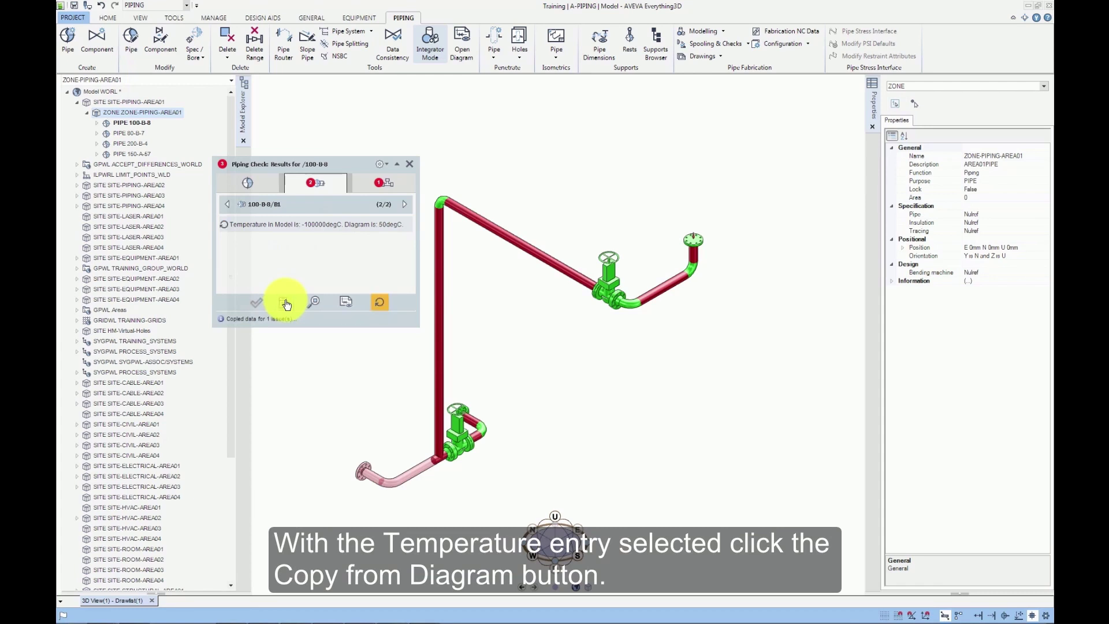
Copy the 50degC temperature from the diagram to branch 100-B-8/B2
{"action": "left_click", "coordinate": [406, 207]}
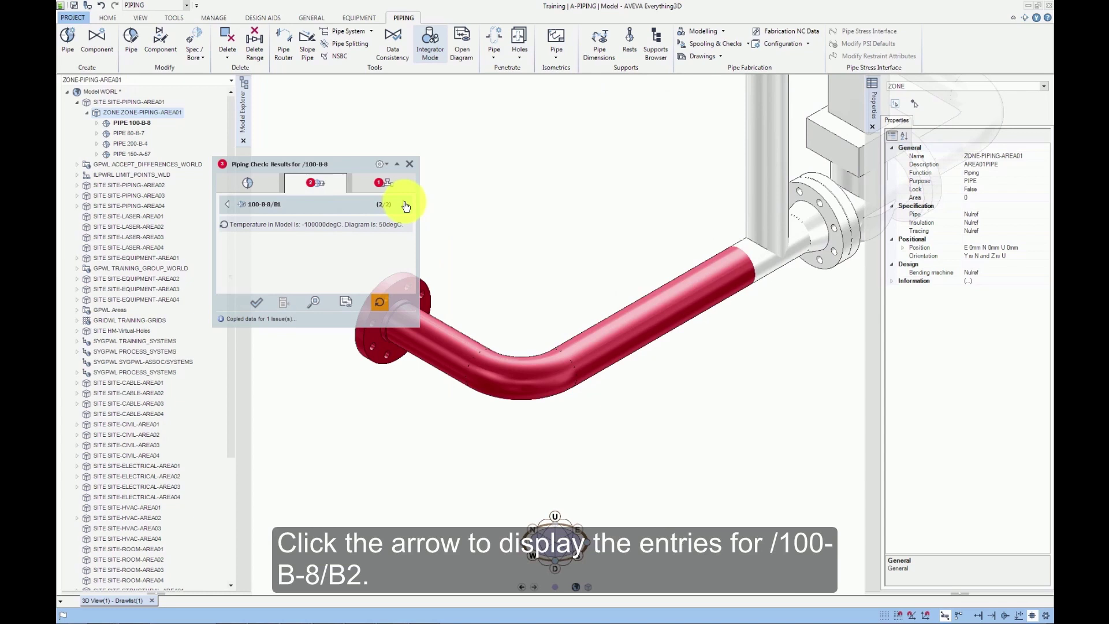
{"action": "left_click", "coordinate": [406, 206]}
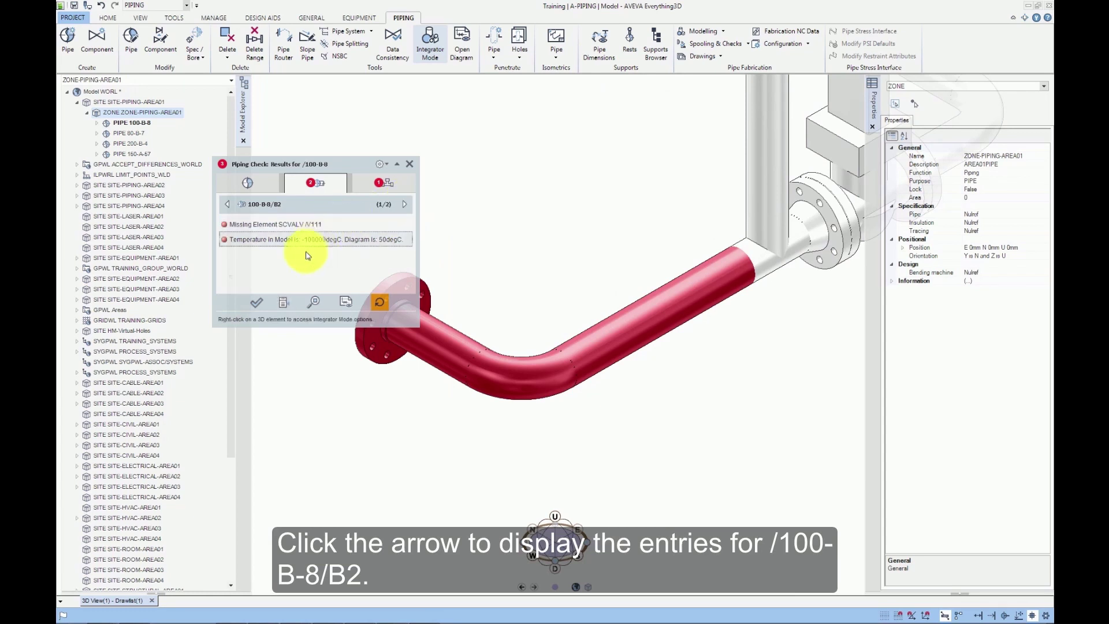
{"action": "left_click", "coordinate": [283, 303]}
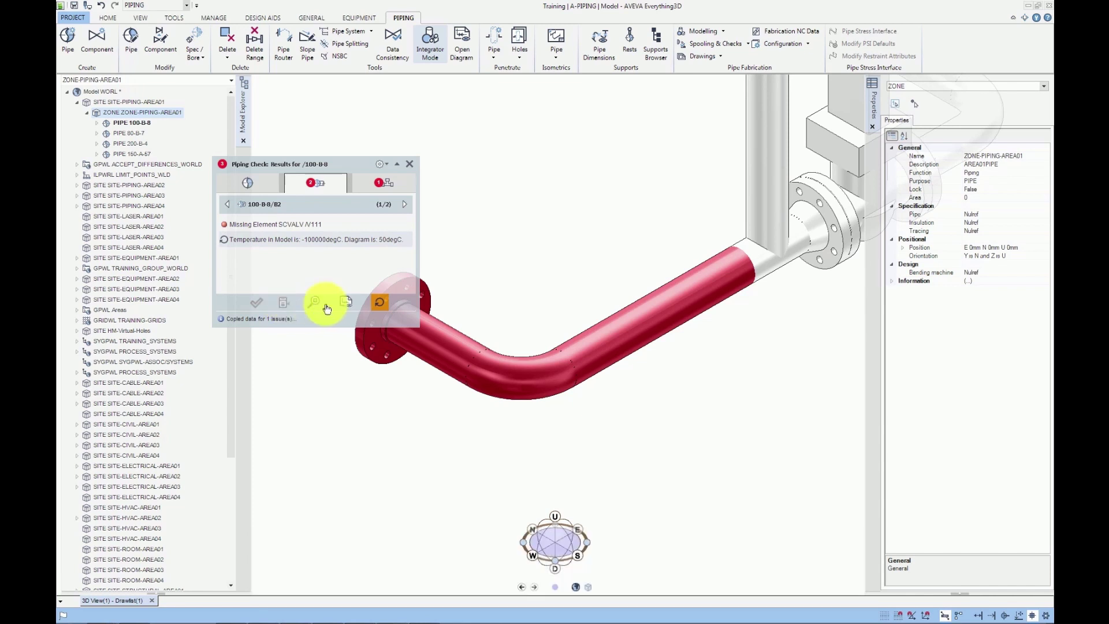
View branch 100-B-8/B2 on its diagram, enlarge the Diagram Viewer and frame valve V111 with pump P1501B
{"action": "left_click", "coordinate": [348, 303]}
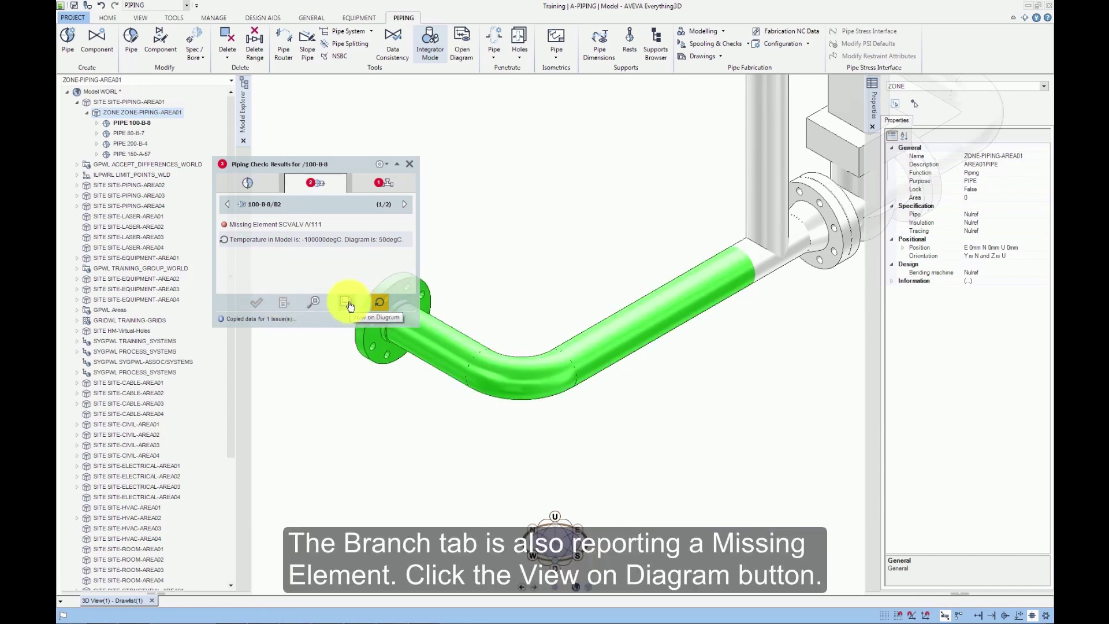
{"action": "left_click", "coordinate": [347, 303]}
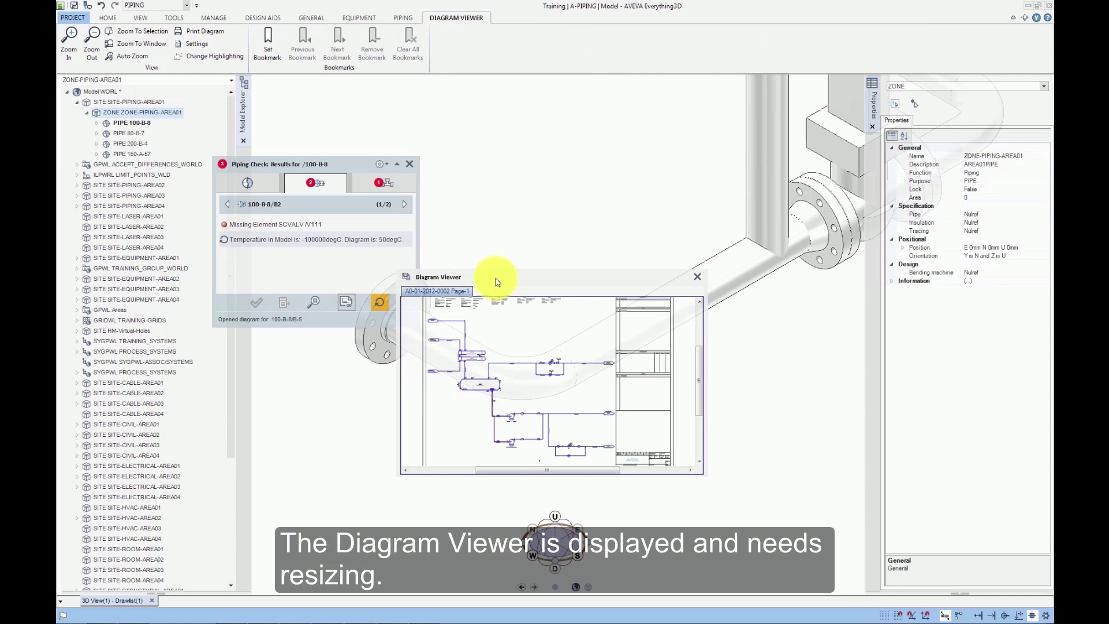
{"action": "left_click_drag", "start_coordinate": [497, 282], "coordinate": [380, 130]}
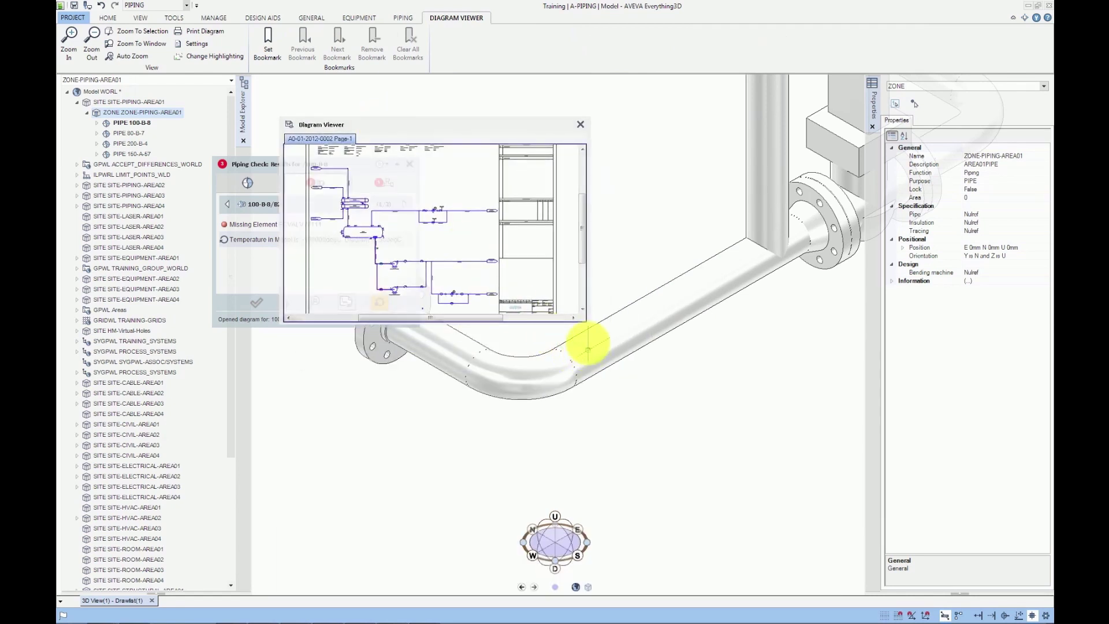
{"action": "left_click_drag", "start_coordinate": [586, 320], "coordinate": [750, 513]}
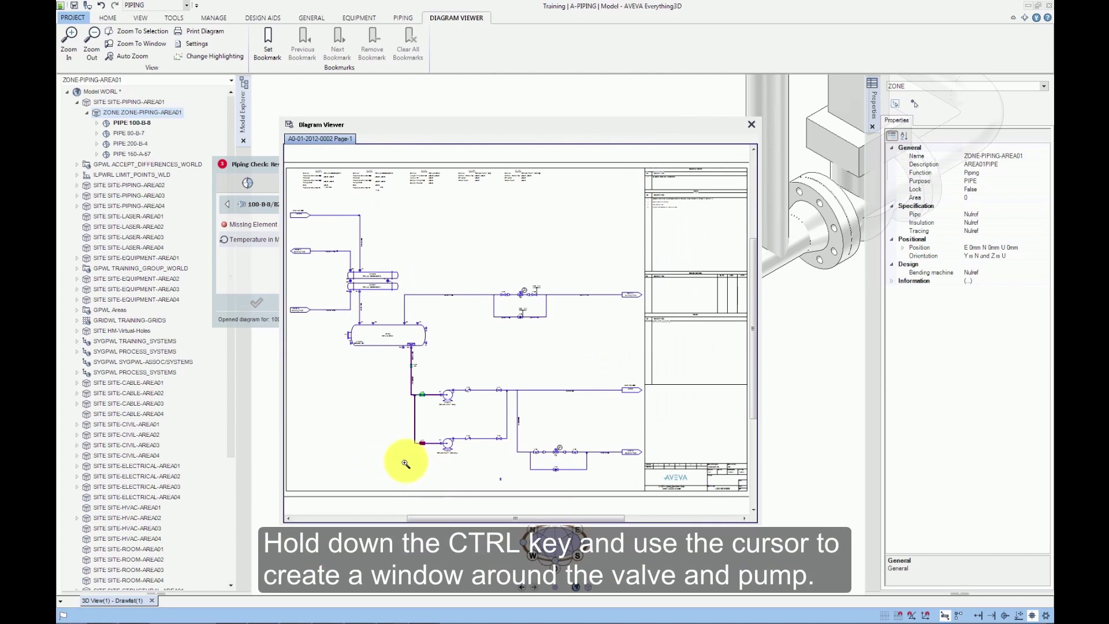
{"action": "mouse_move", "coordinate": [406, 464]}
{"action": "left_mouse_down", "text": "ctrl"}
{"action": "mouse_move", "coordinate": [414, 446]}
{"action": "mouse_move", "coordinate": [471, 429]}
{"action": "left_mouse_up", "text": "ctrl"}
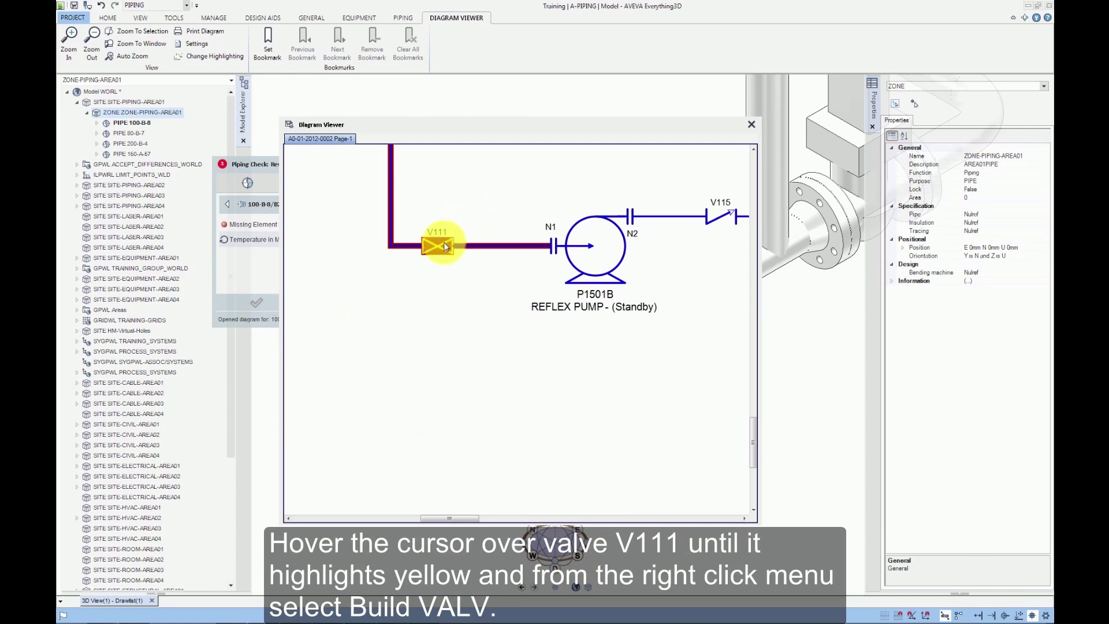
Build missing valve V111 in the 3D model from the diagram, accepting its unreleased status, and close the Diagram Viewer
{"action": "right_click", "coordinate": [444, 246]}
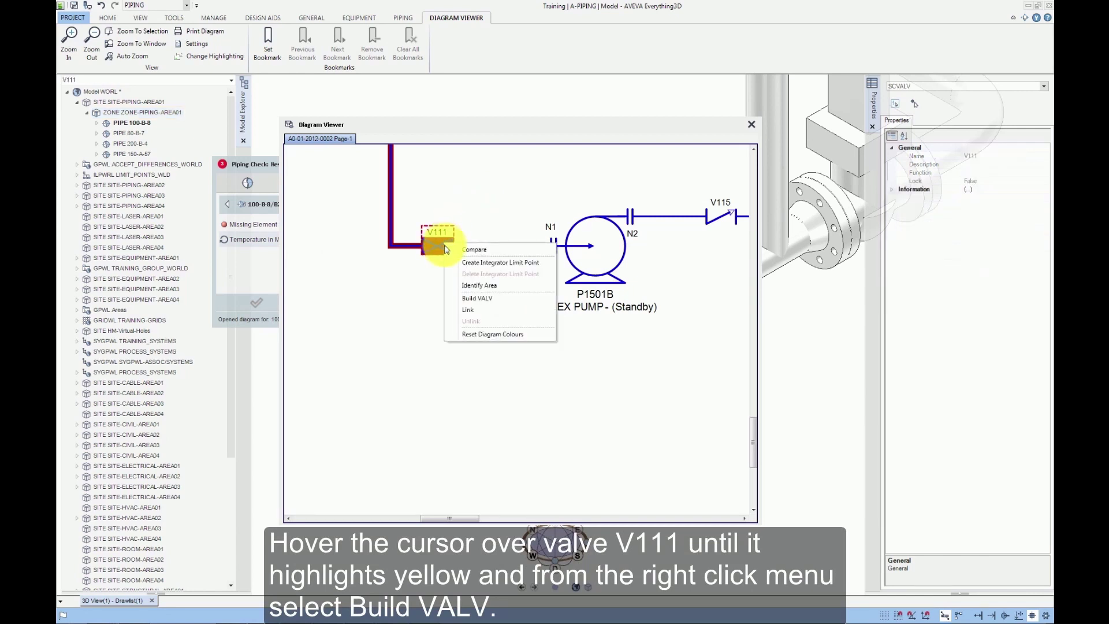
{"action": "left_click", "coordinate": [475, 299]}
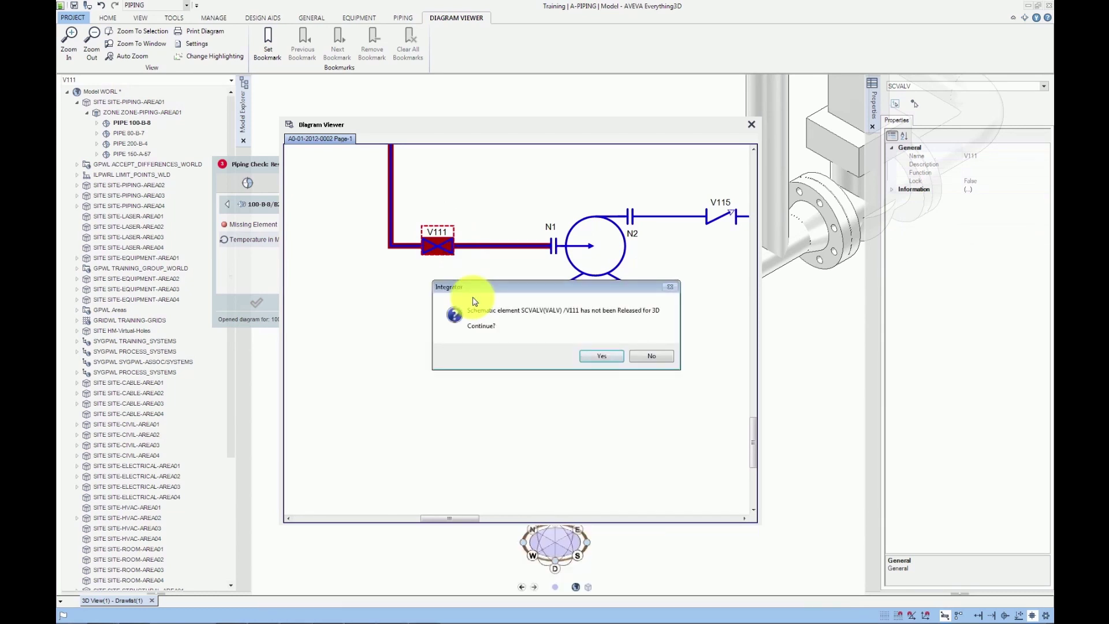
{"action": "left_click", "coordinate": [601, 356]}
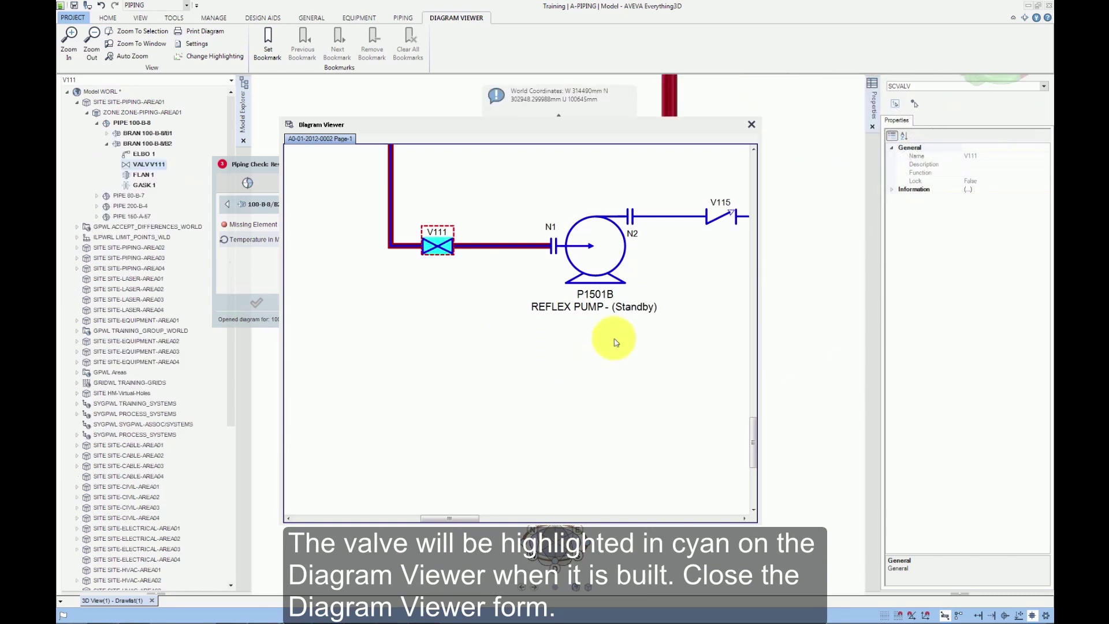
{"action": "left_click", "coordinate": [751, 125]}
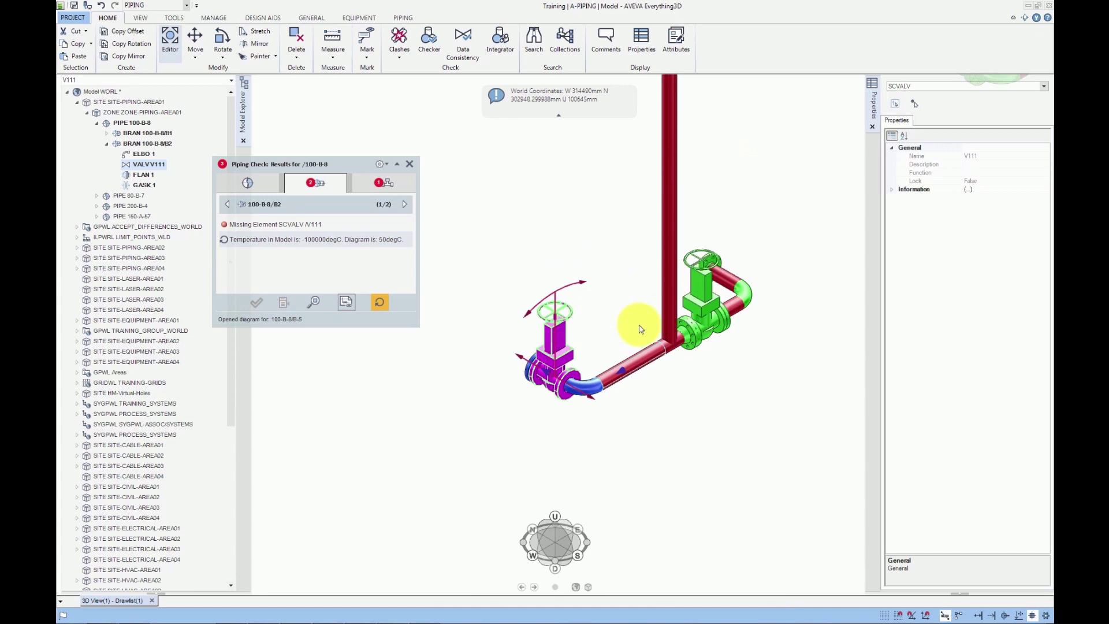
Reposition valve V111 onto the leg between the elbow and tee, 400 mm from Arrive, and redo the comparison
{"action": "left_click_drag", "start_coordinate": [592, 397], "coordinate": [645, 371]}
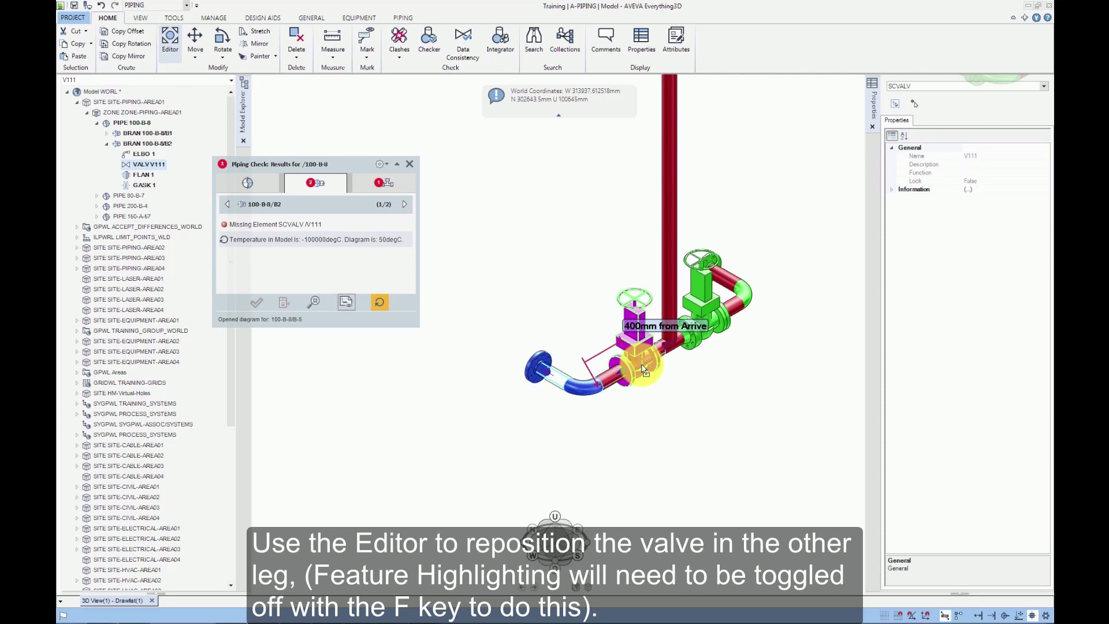
{"action": "left_click_drag", "start_coordinate": [645, 371], "coordinate": [641, 365]}
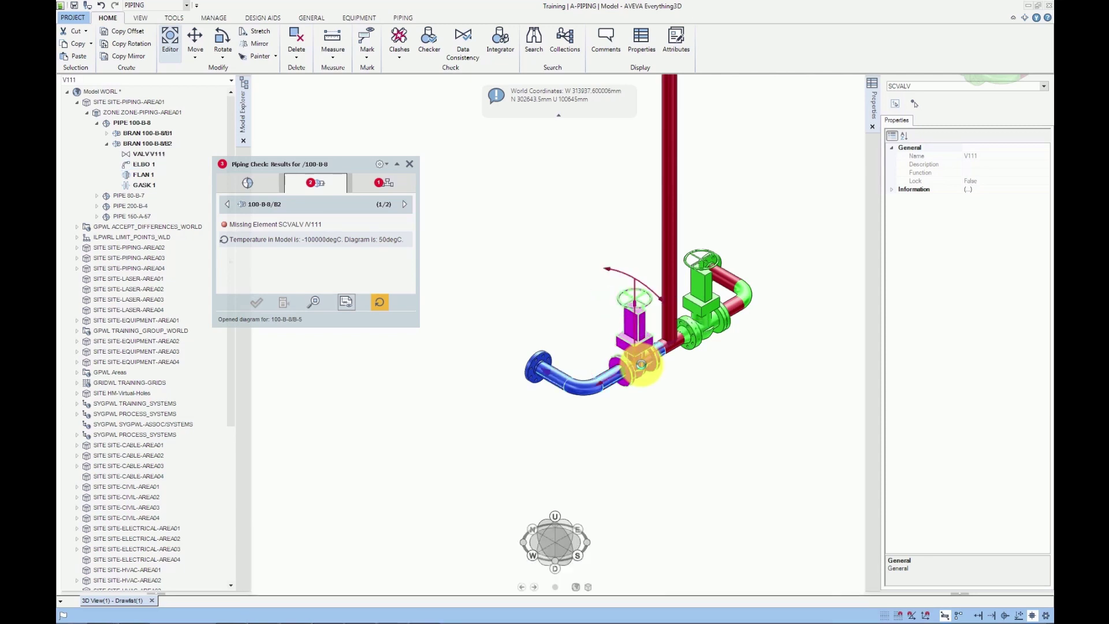
{"action": "left_click", "coordinate": [380, 303]}
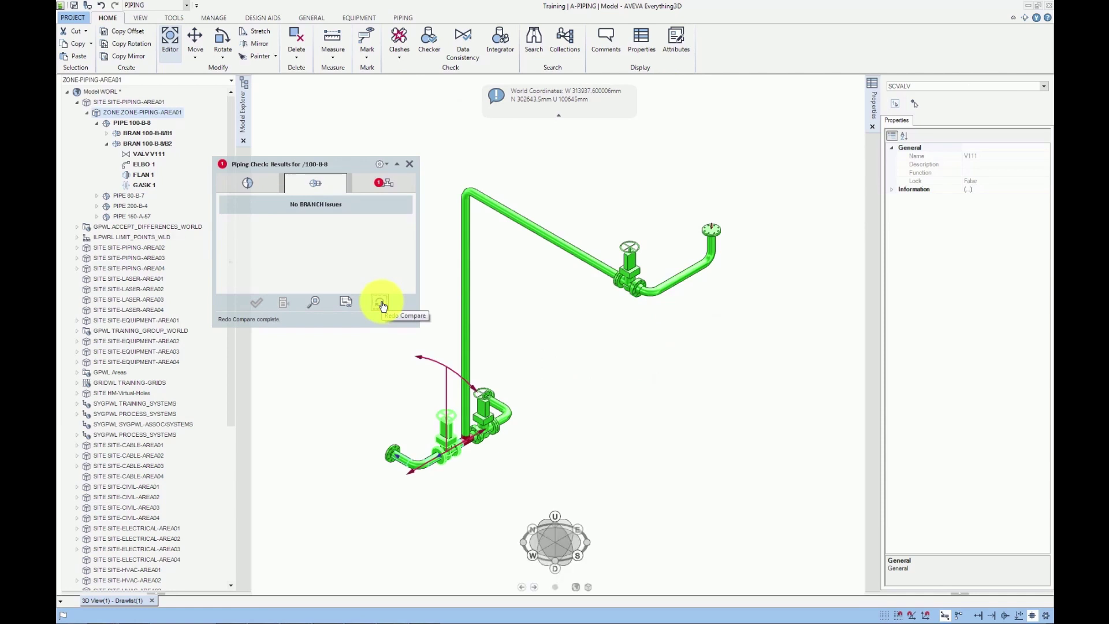
Accept the Spref difference on the tee of branch 100-B-8/B1 and redo the comparison
{"action": "left_click", "coordinate": [383, 182]}
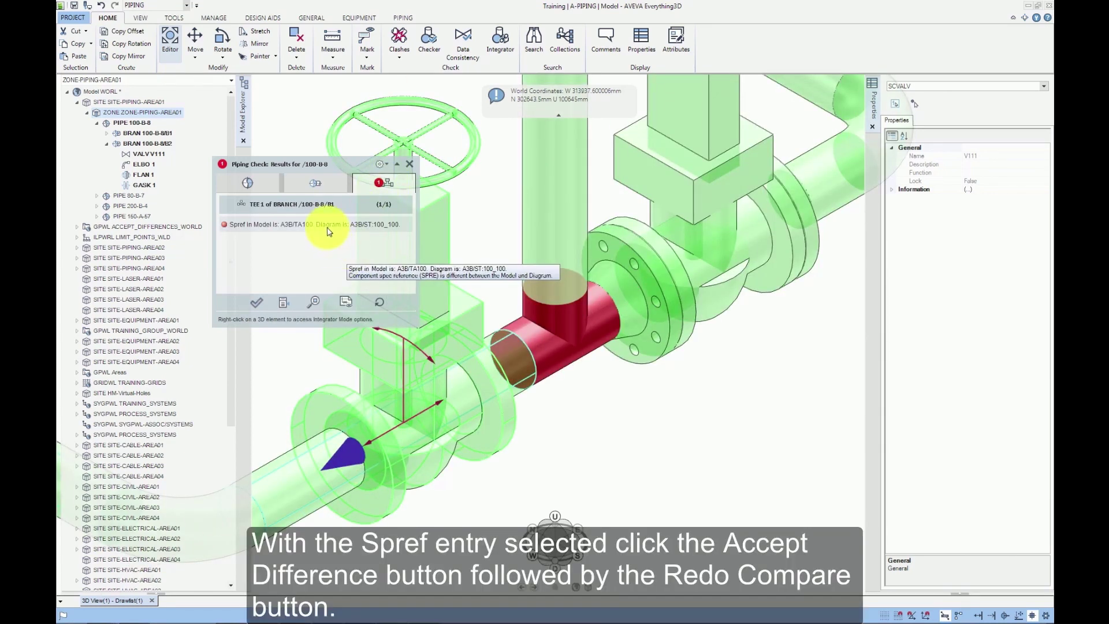
{"action": "left_click", "coordinate": [257, 304]}
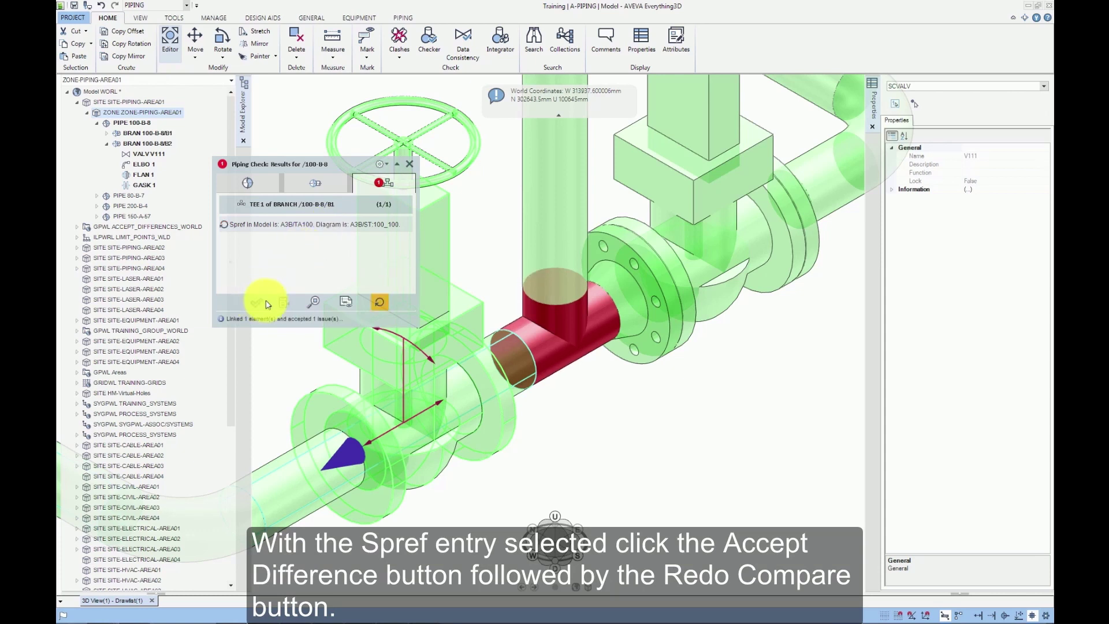
{"action": "left_click", "coordinate": [380, 304]}
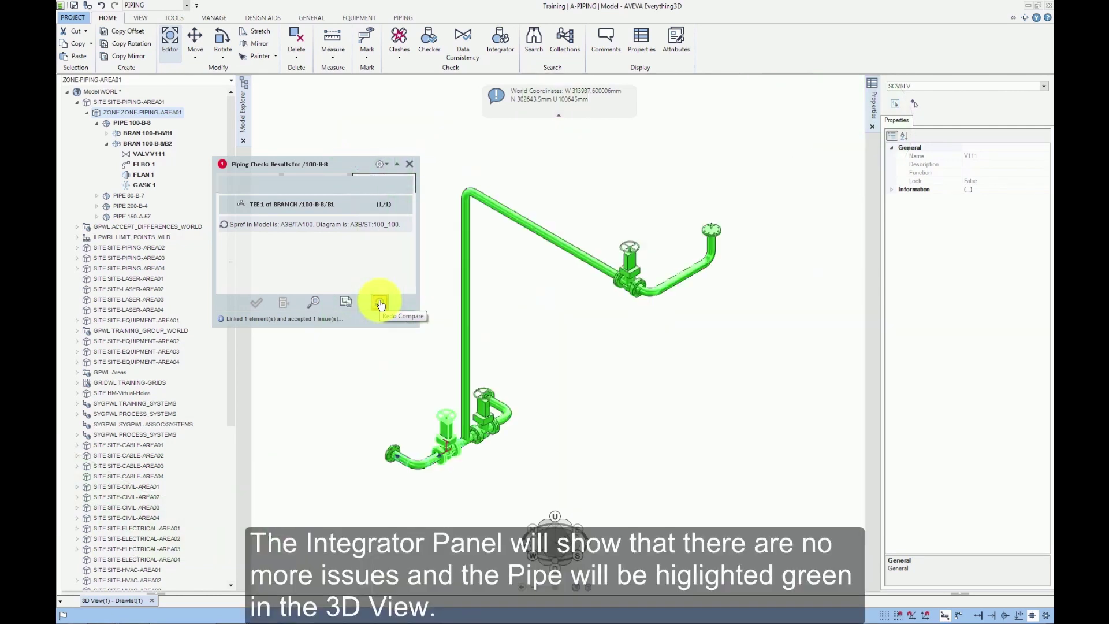
{"action": "left_click", "coordinate": [386, 166]}
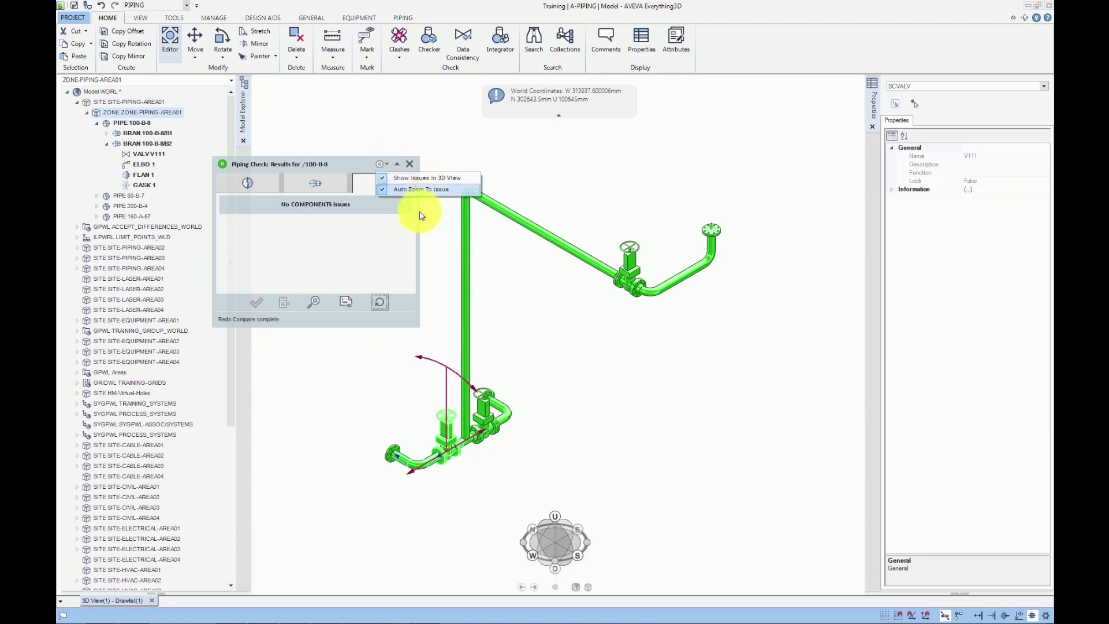
Exit Integrator Mode and deactivate the Editor handles on valve V111
{"action": "left_click", "coordinate": [404, 17]}
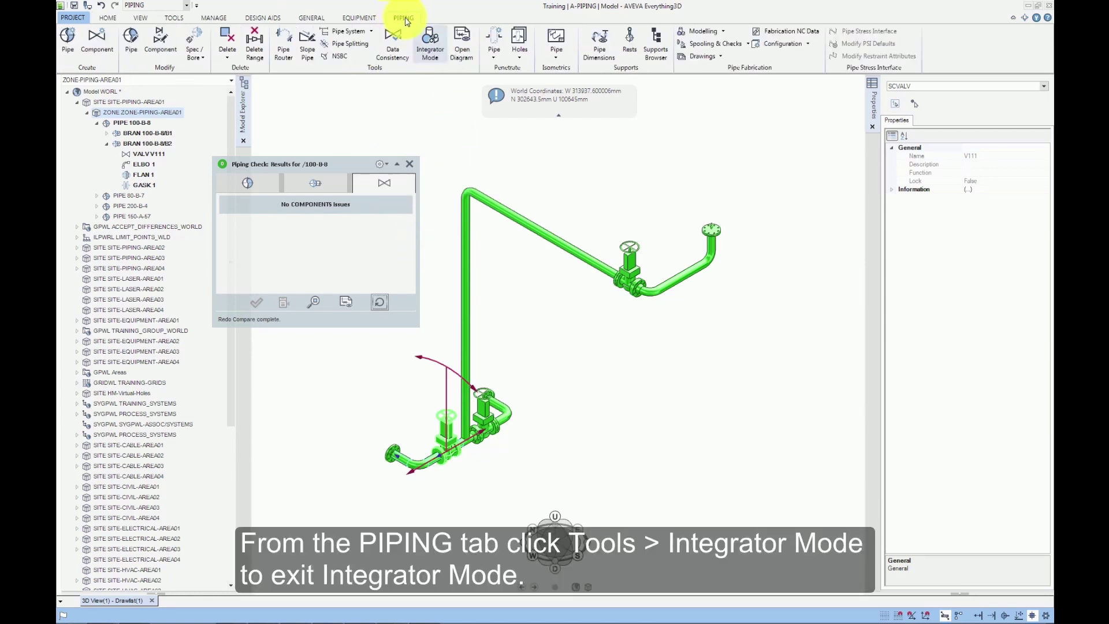
{"action": "left_click", "coordinate": [430, 45]}
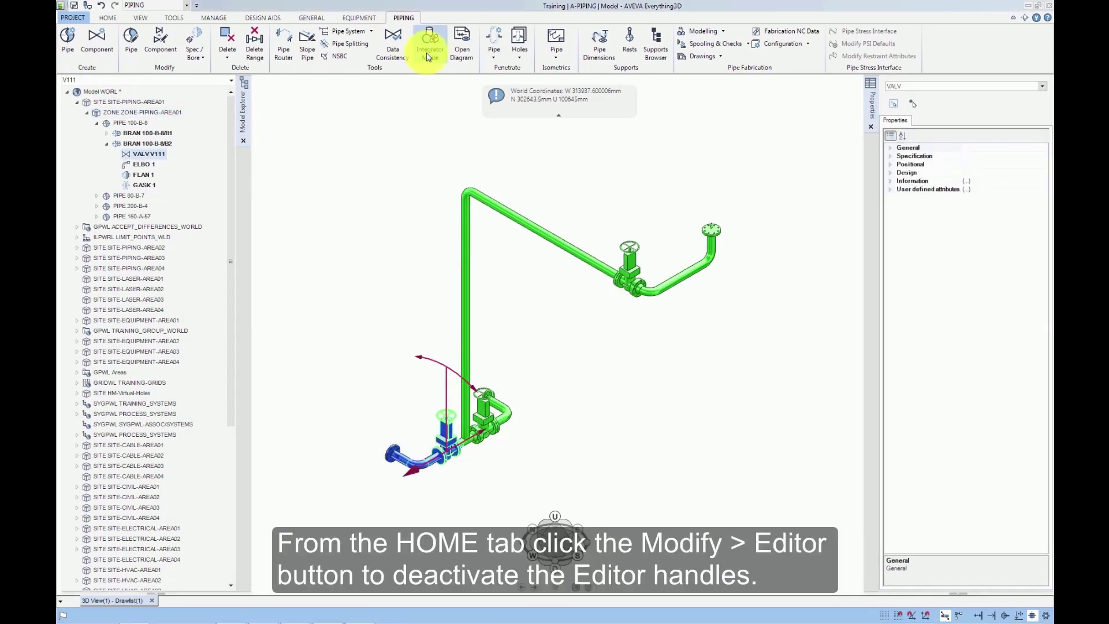
{"action": "left_click", "coordinate": [108, 19]}
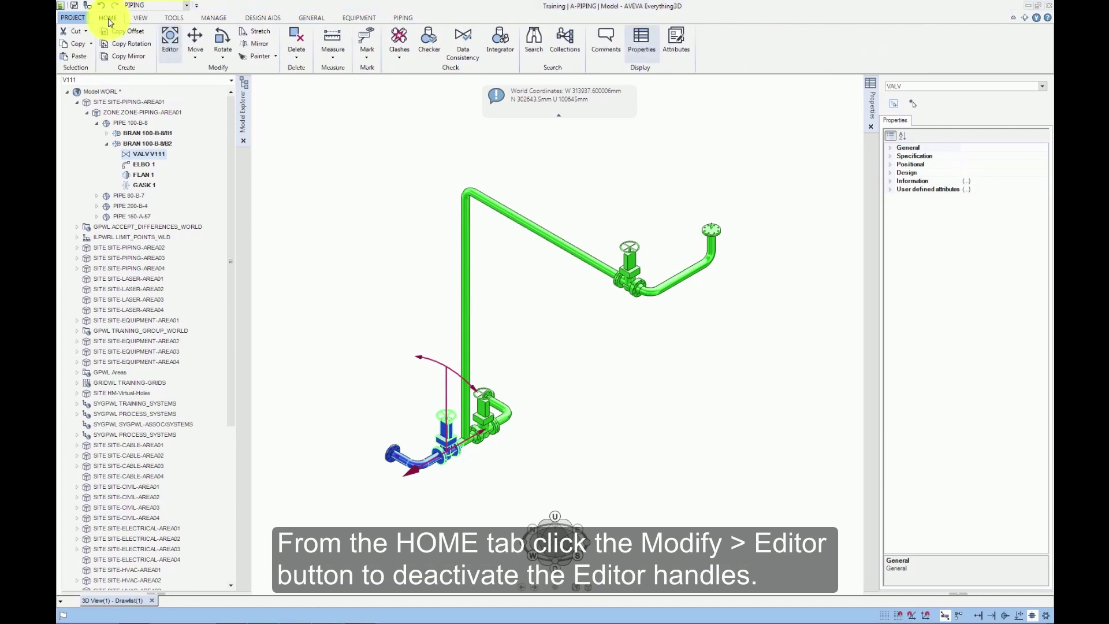
{"action": "left_click", "coordinate": [169, 41]}
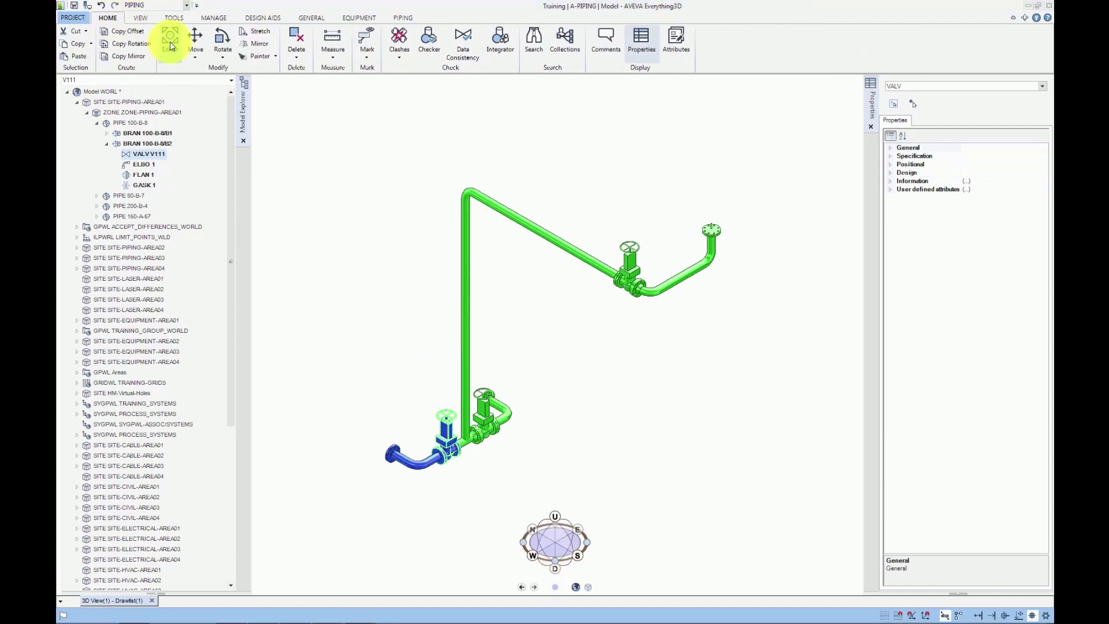
Add an FSO slip-on flange with gasket at the Leave of valve V111
{"action": "left_click", "coordinate": [449, 443]}
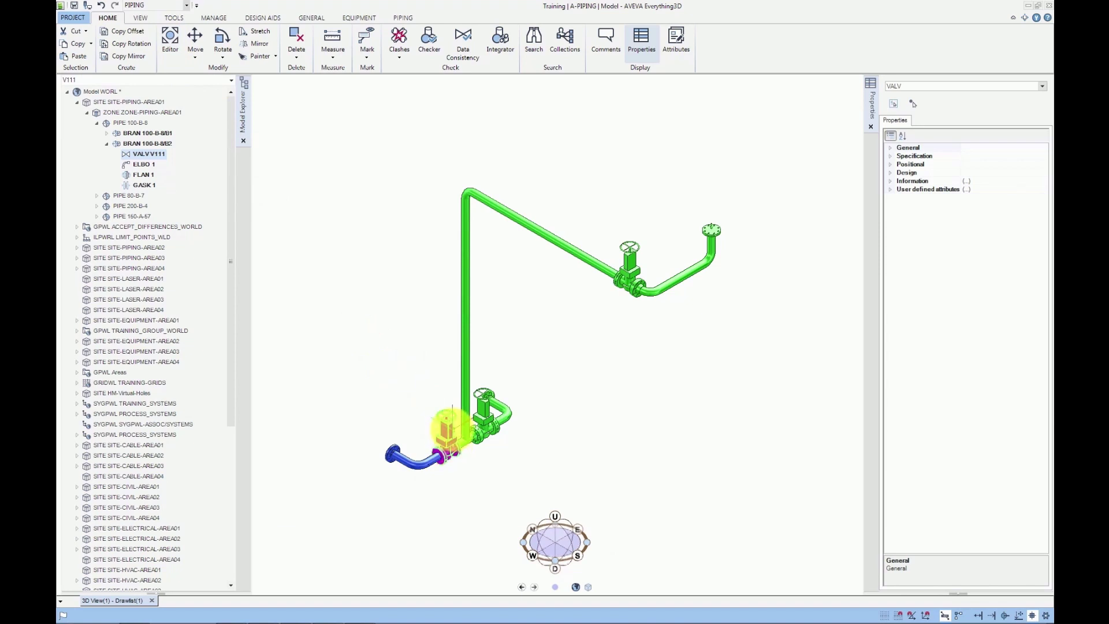
{"action": "scroll", "coordinate": [452, 450], "scroll_direction": "up", "scroll_amount": 5}
{"action": "middle_click_drag", "start_coordinate": [453, 456], "coordinate": [391, 453]}
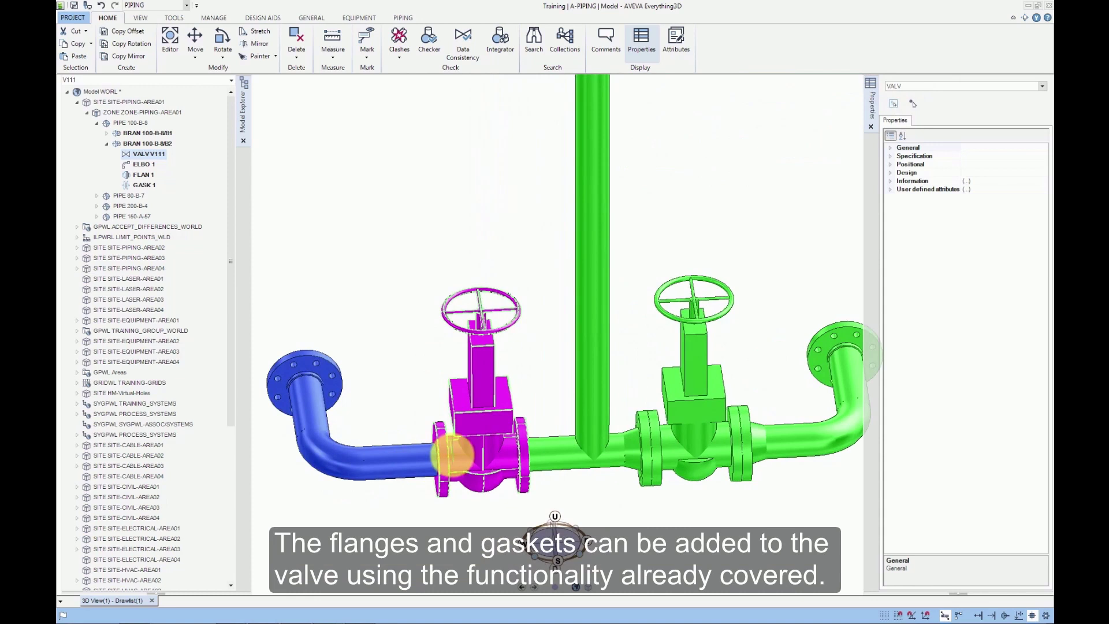
{"action": "scroll", "coordinate": [454, 454], "scroll_direction": "up", "scroll_amount": 3}
{"action": "middle_click_drag", "start_coordinate": [508, 453], "coordinate": [518, 378]}
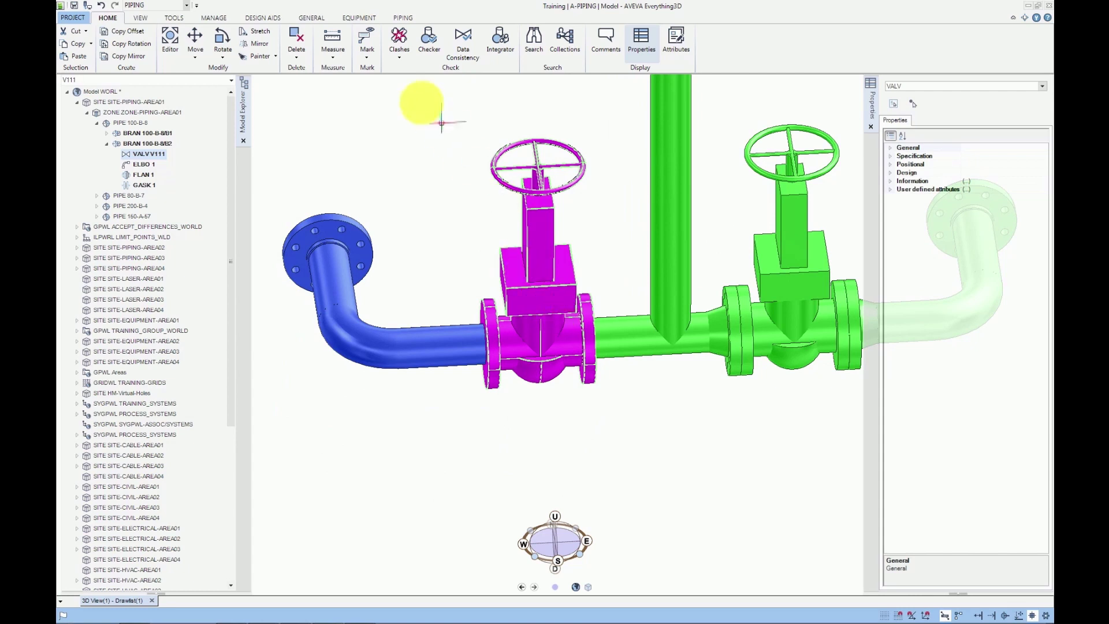
{"action": "left_click", "coordinate": [403, 18]}
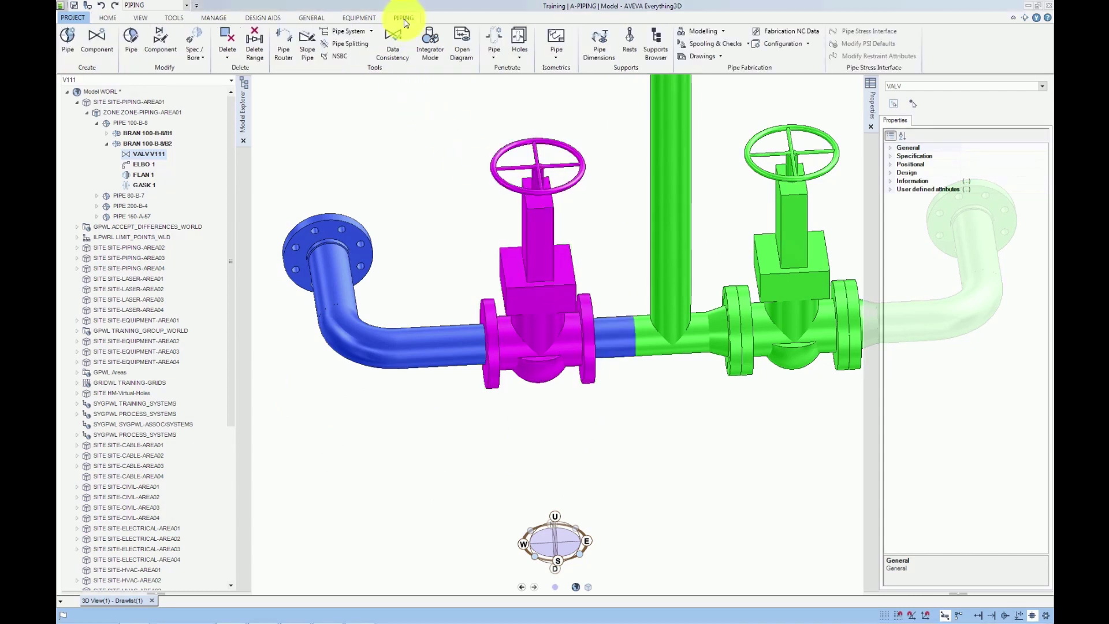
{"action": "left_click", "coordinate": [101, 48]}
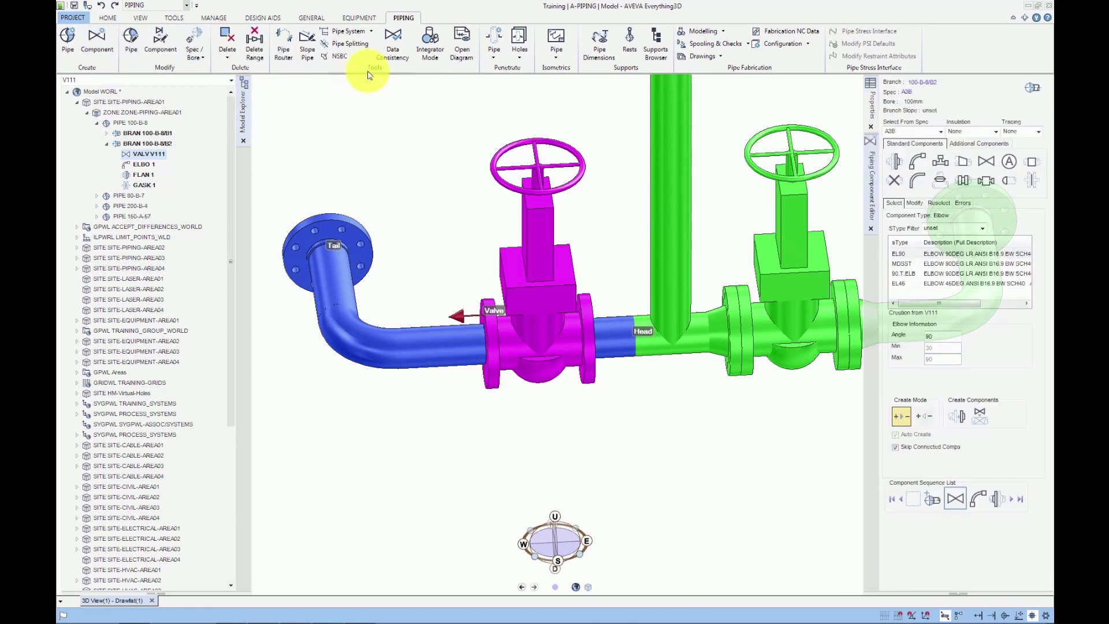
{"action": "left_click", "coordinate": [893, 167]}
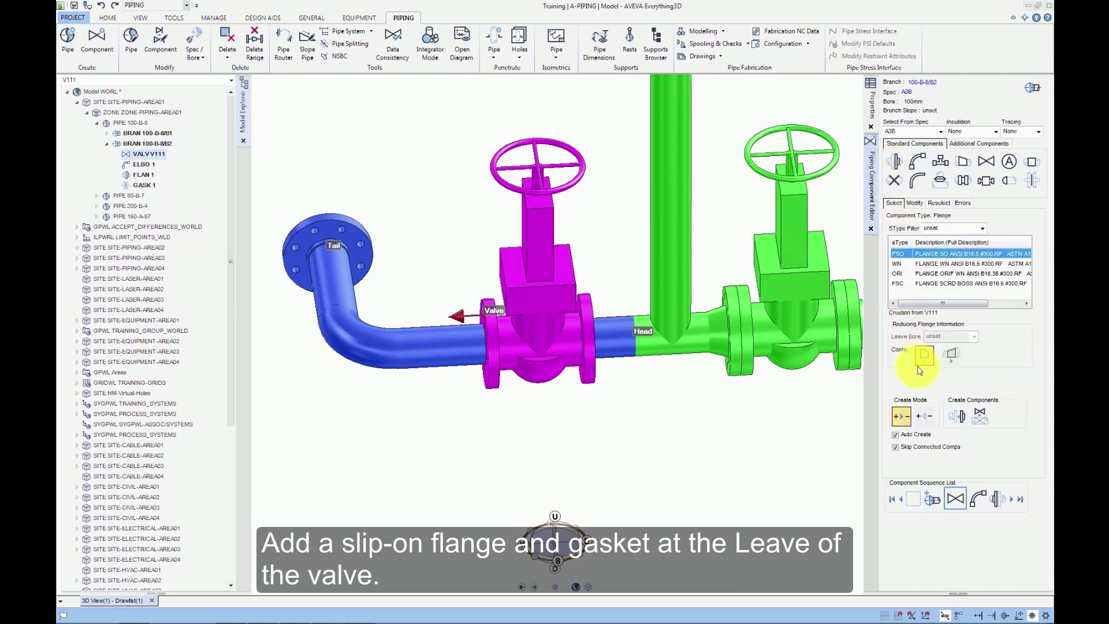
{"action": "left_click", "coordinate": [962, 419]}
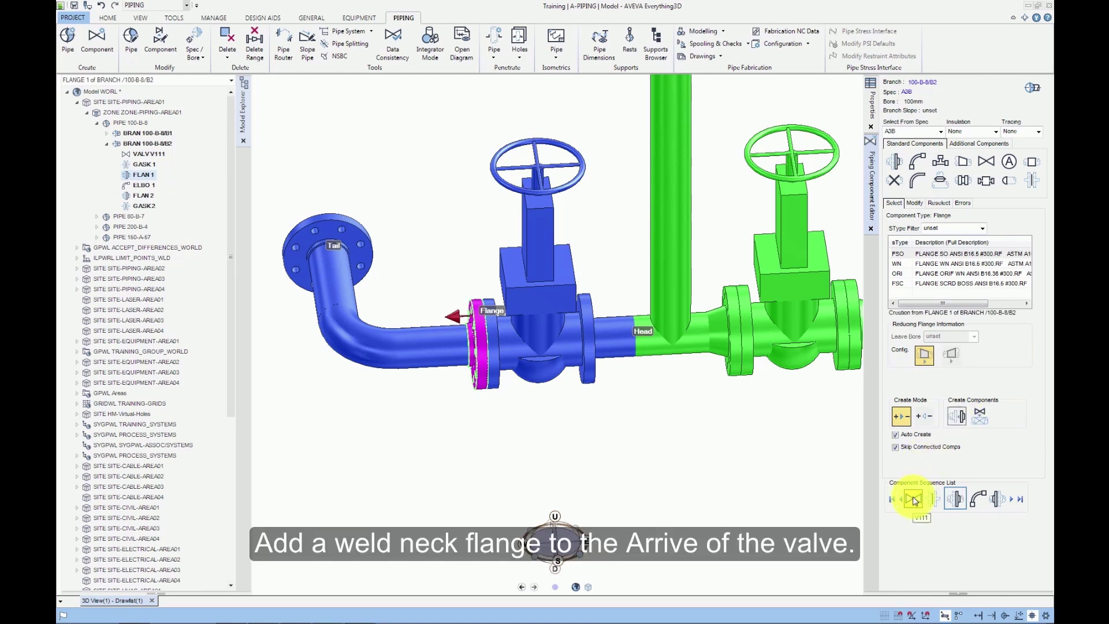
Add a WN weld neck flange with gasket at the Arrive of valve V111, created against the flow, and acknowledge the tube-length warning
{"action": "left_click", "coordinate": [913, 499]}
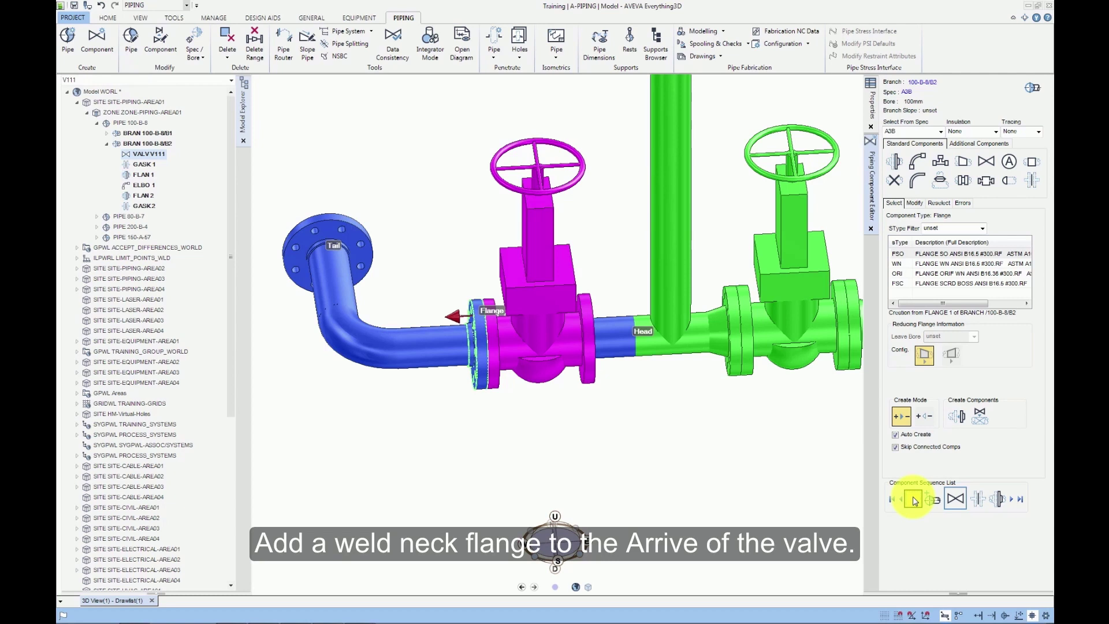
{"action": "left_click", "coordinate": [904, 265]}
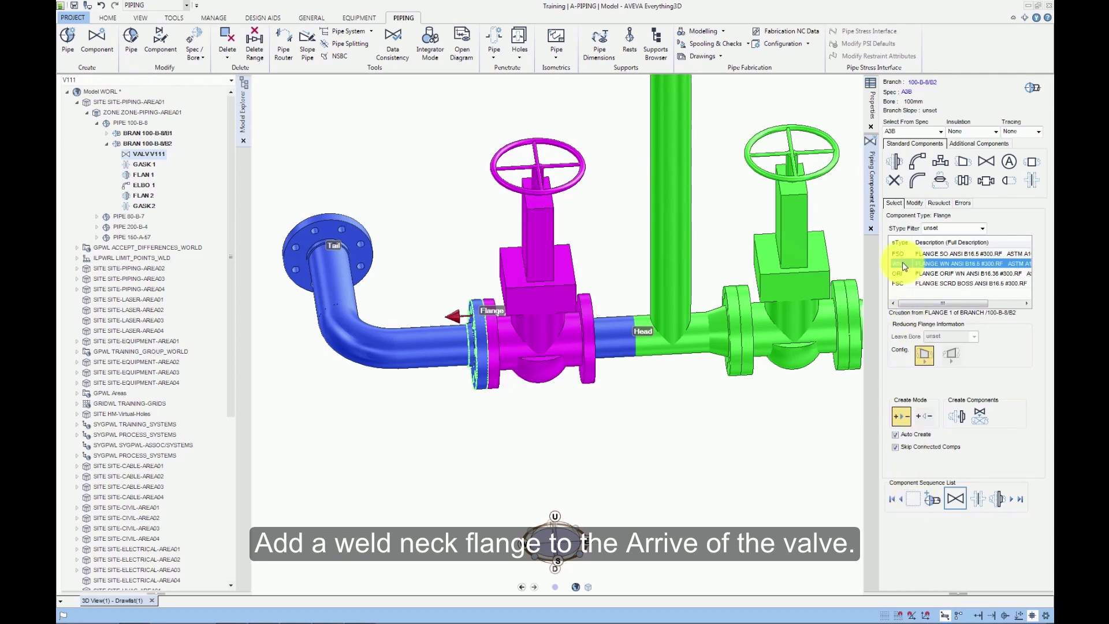
{"action": "left_click", "coordinate": [924, 417]}
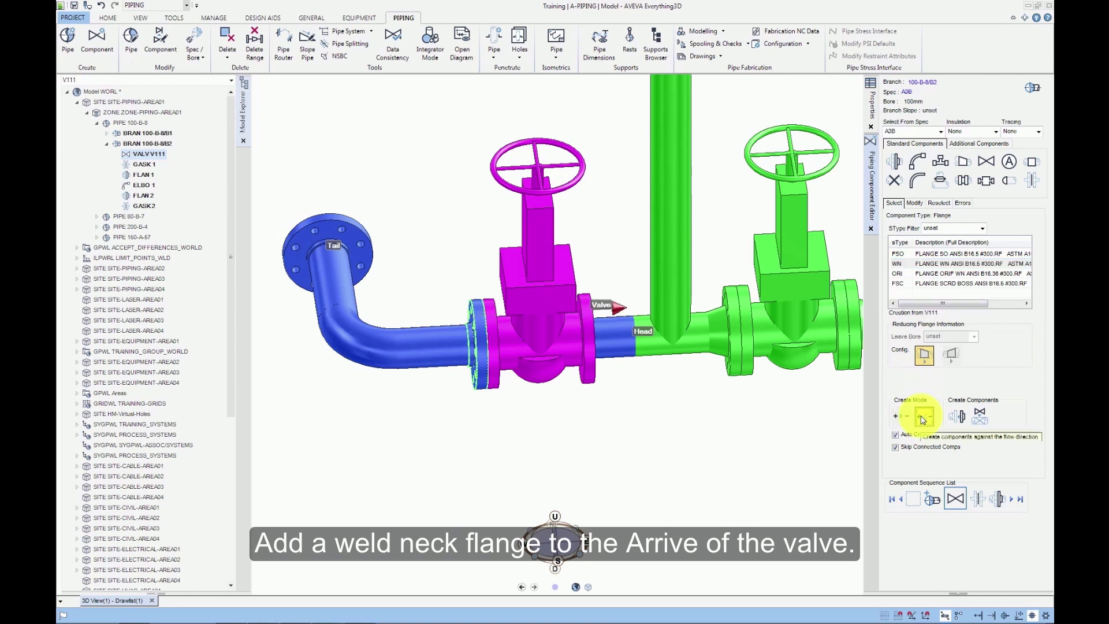
{"action": "left_click", "coordinate": [959, 416]}
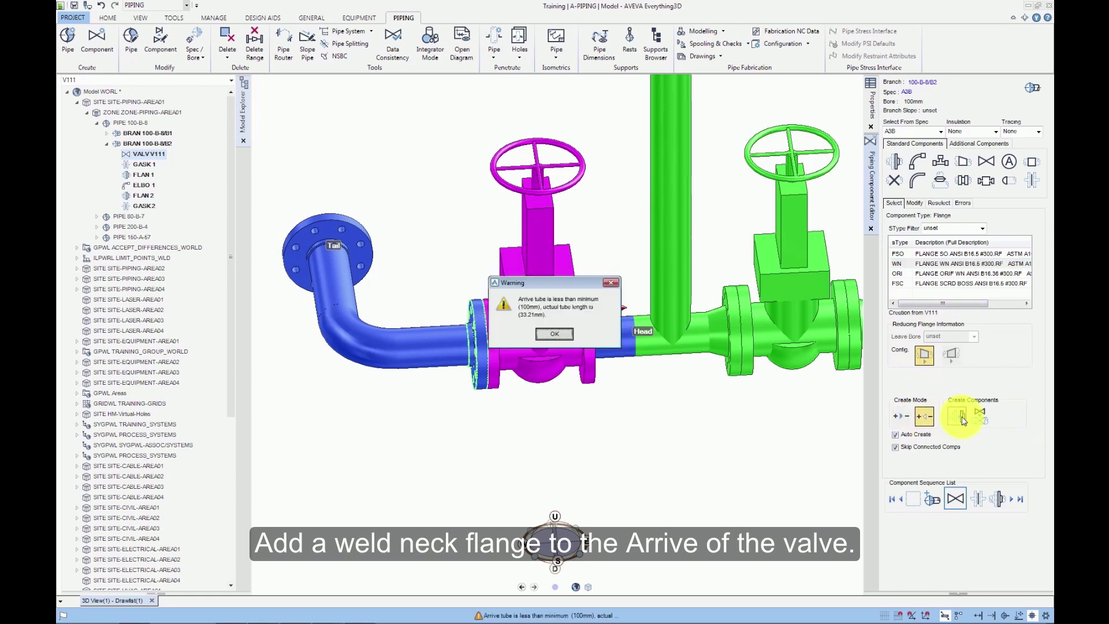
{"action": "left_click", "coordinate": [555, 334]}
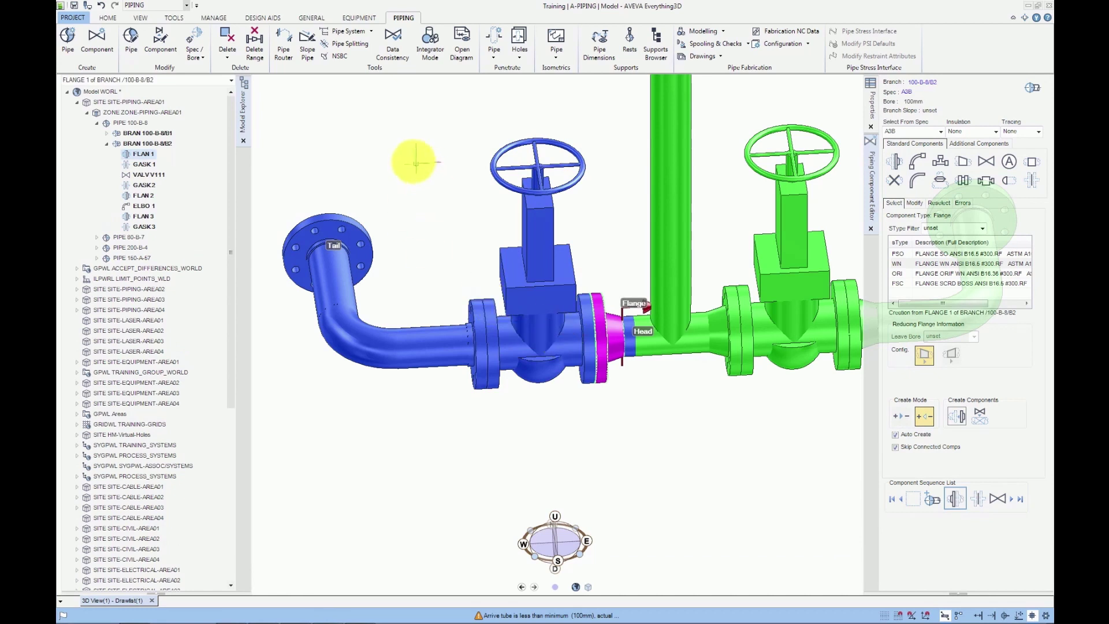
Select valve V111 with its flanges and gaskets, and connect them all to the Head of branch 100-B-8/B2 using Connect to Previous from FLAN 1
{"action": "left_click_drag", "start_coordinate": [447, 104], "coordinate": [634, 404]}
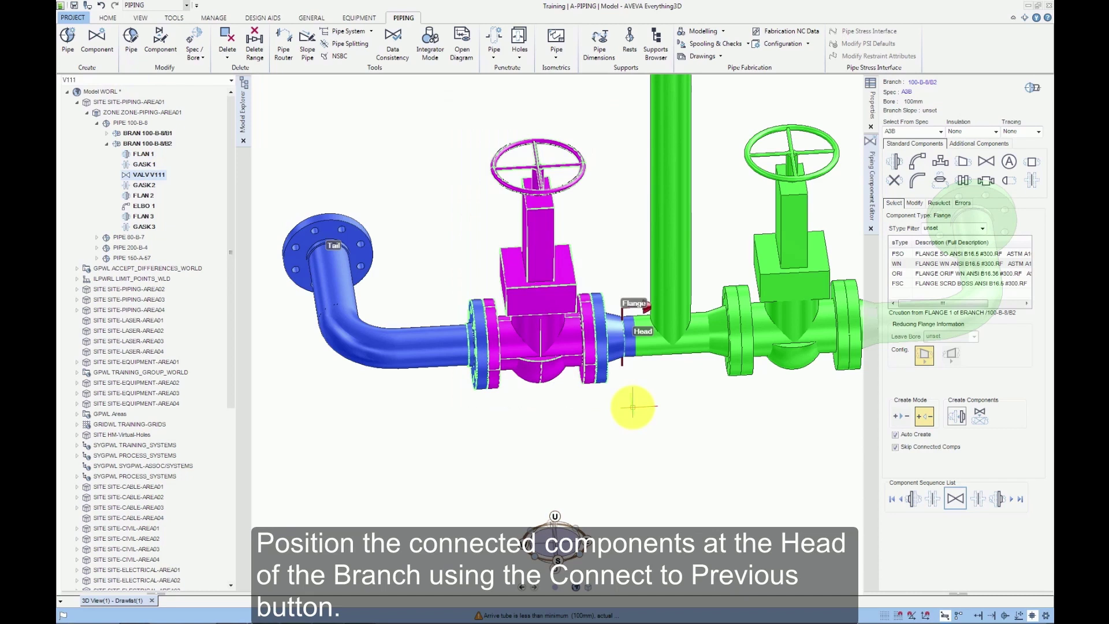
{"action": "left_click", "coordinate": [606, 344]}
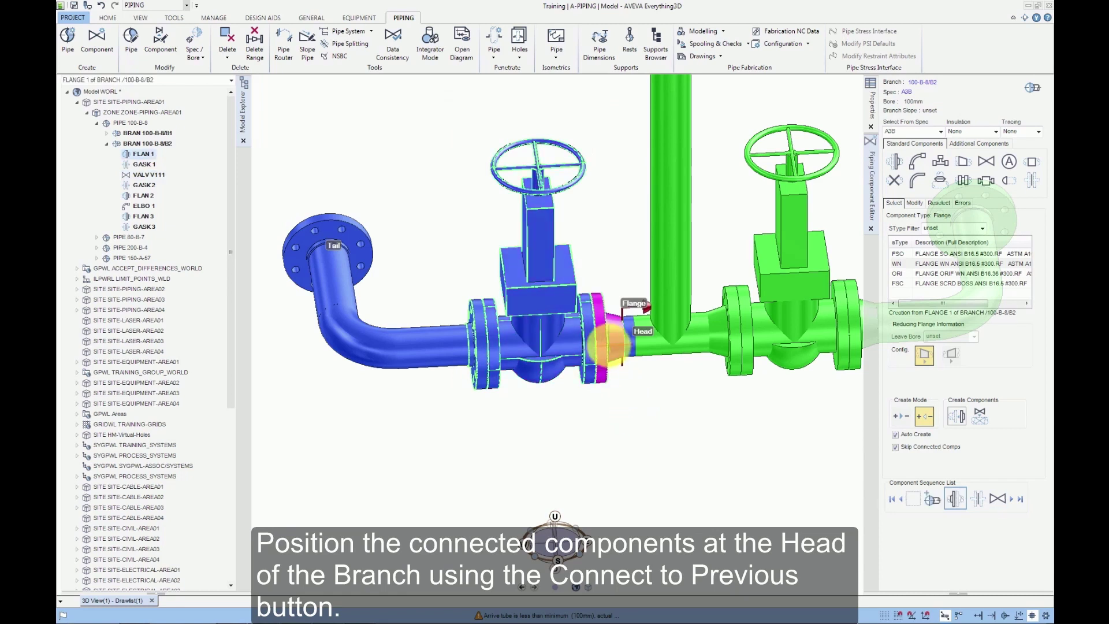
{"action": "left_click", "coordinate": [915, 204]}
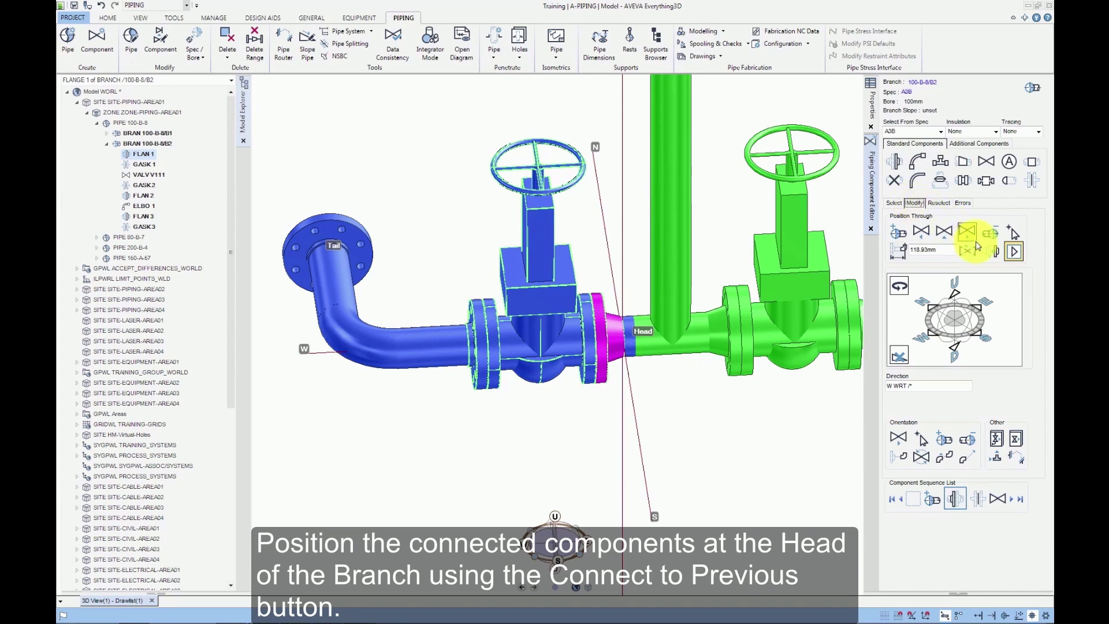
{"action": "left_click", "coordinate": [991, 252]}
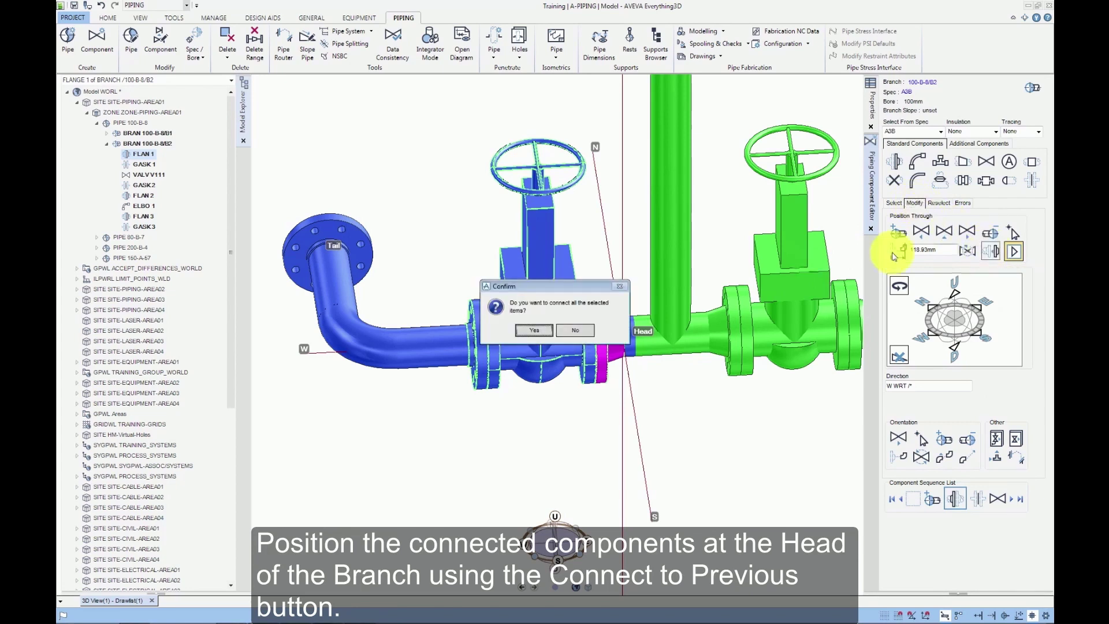
{"action": "left_click", "coordinate": [532, 332]}
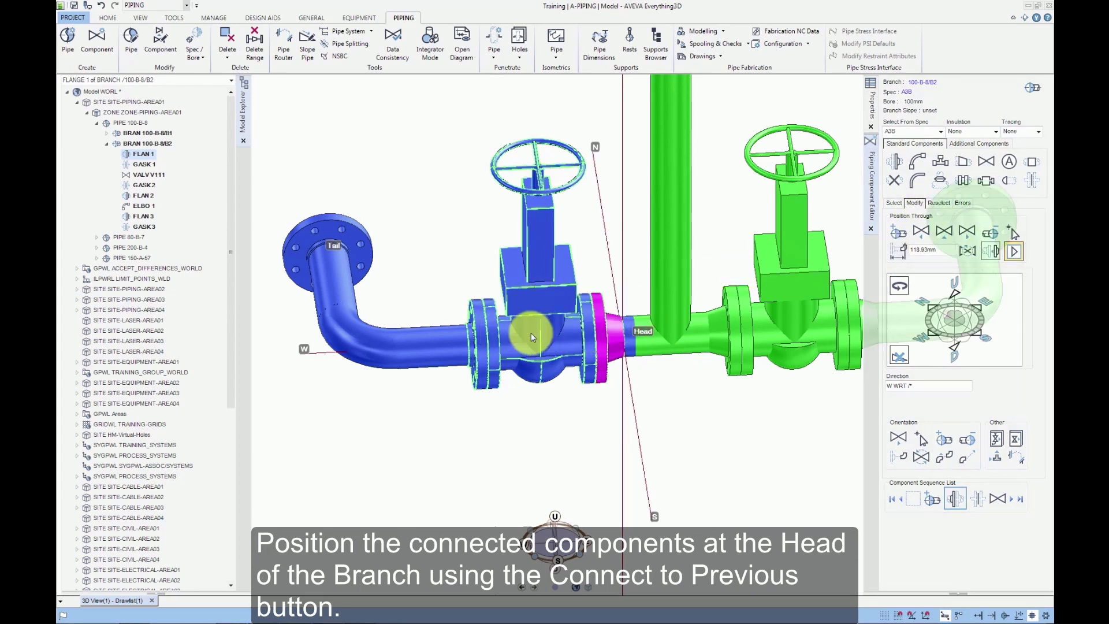
Examine the whole of pipe 100-B-8 in an isometric view fitted to the model
{"action": "right_click", "coordinate": [607, 195]}
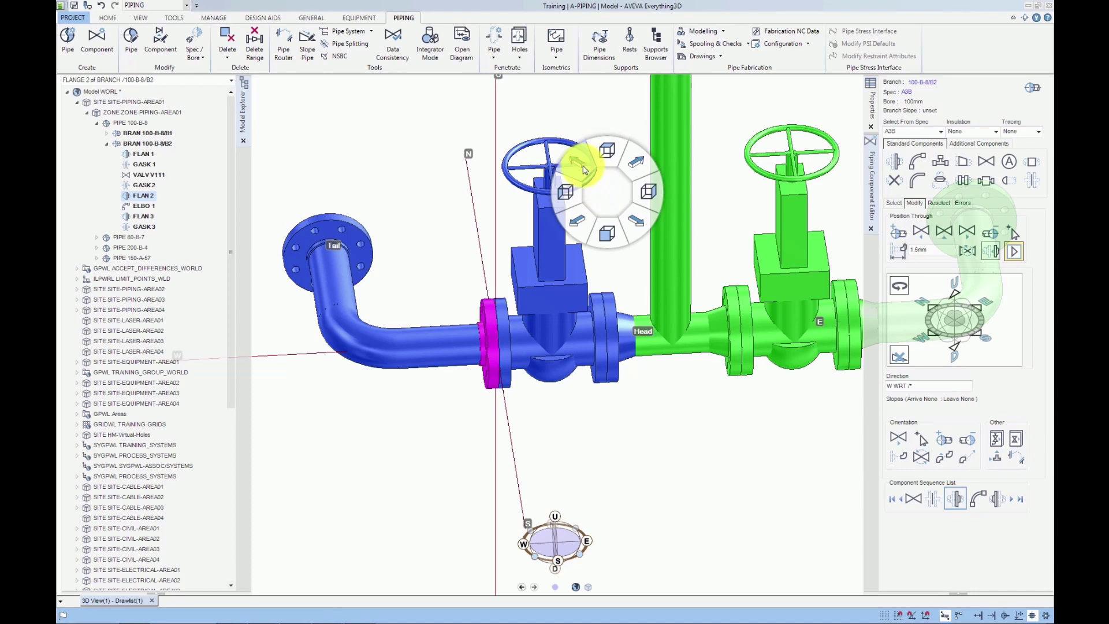
{"action": "left_click", "coordinate": [584, 170]}
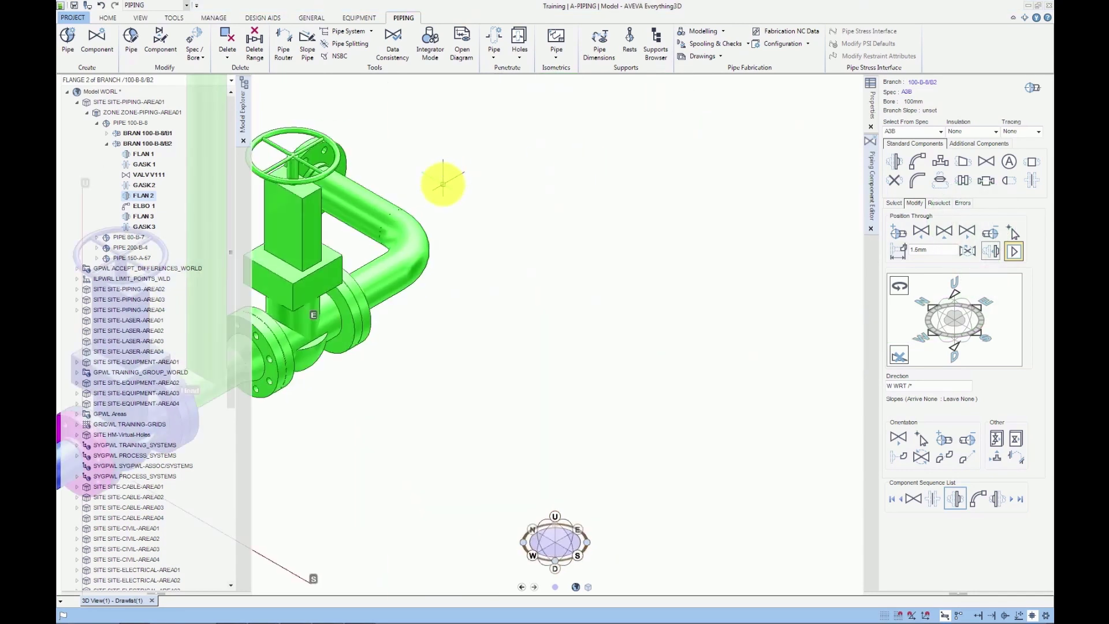
{"action": "right_click", "coordinate": [443, 186]}
{"action": "left_click", "coordinate": [412, 154]}
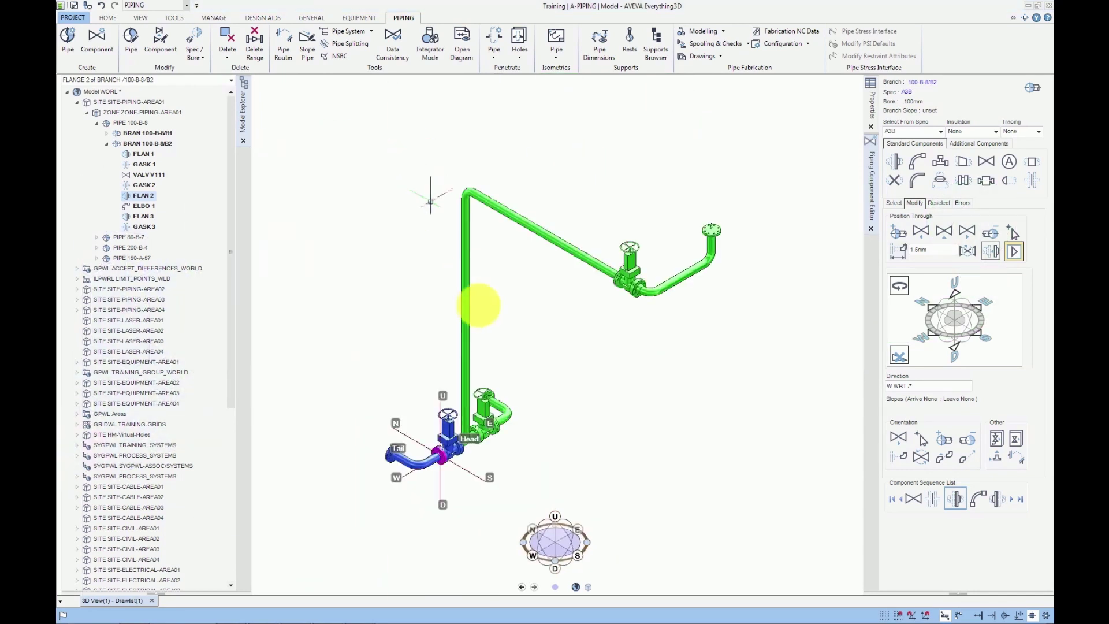
{"action": "scroll", "coordinate": [520, 416], "scroll_direction": "up", "scroll_amount": 4}
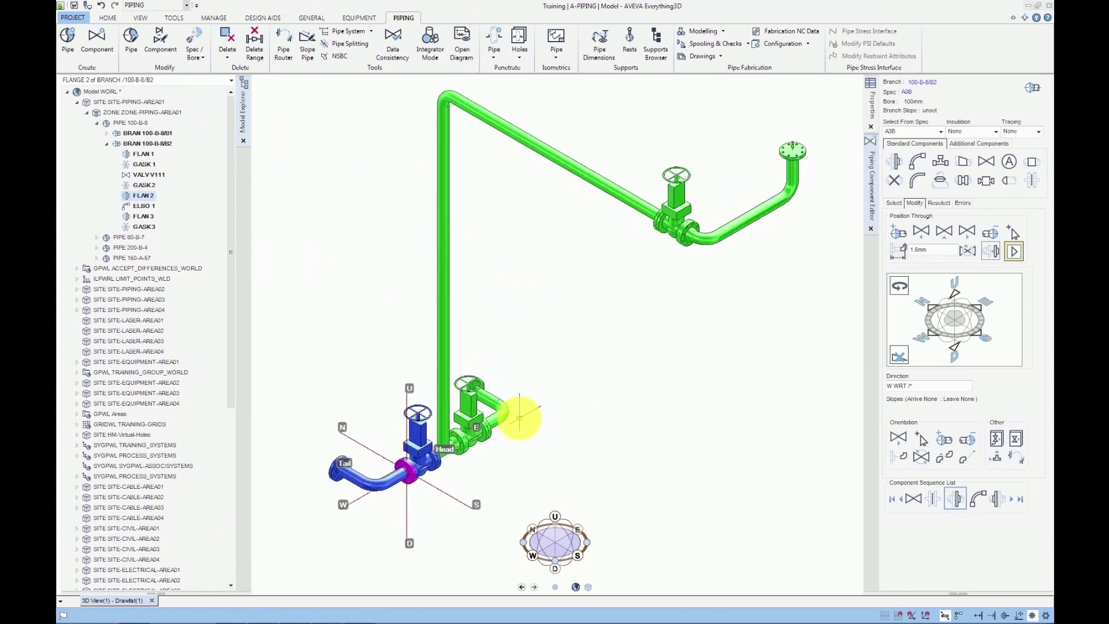